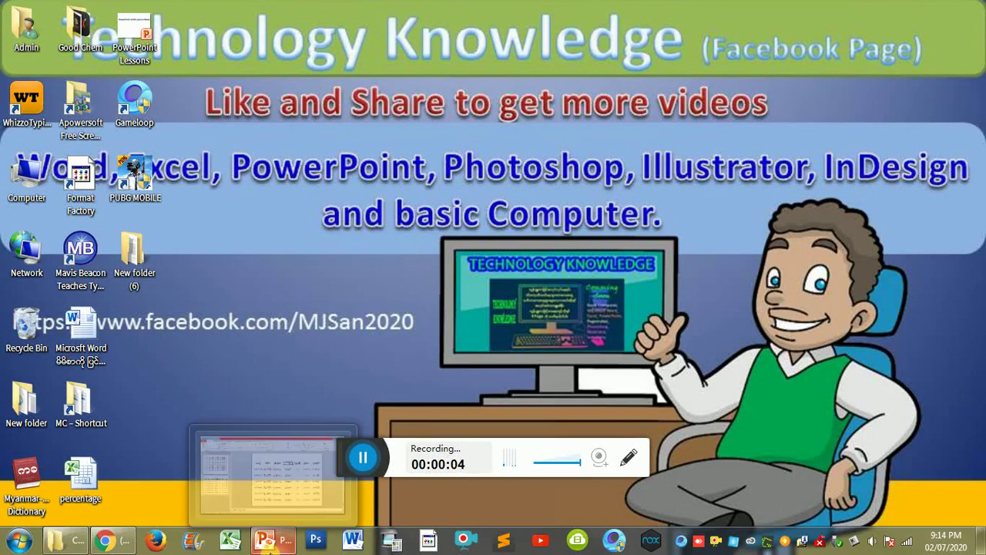
# - Restore the PowerPoint Lessons presentation window showing slide 7's Myanmar table
pyautogui.click(266, 541)
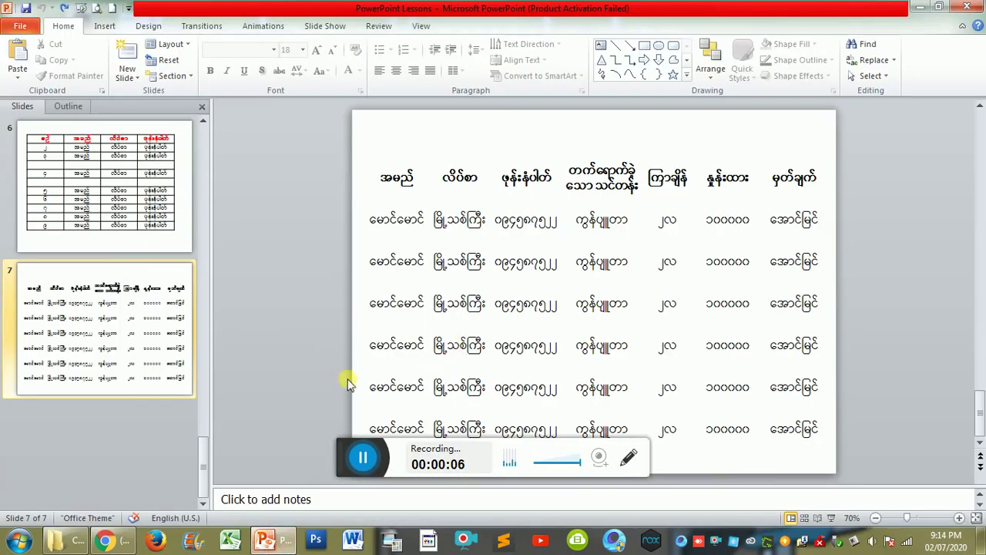
pyautogui.moveTo(346, 472); pyautogui.dragTo(357, 503)
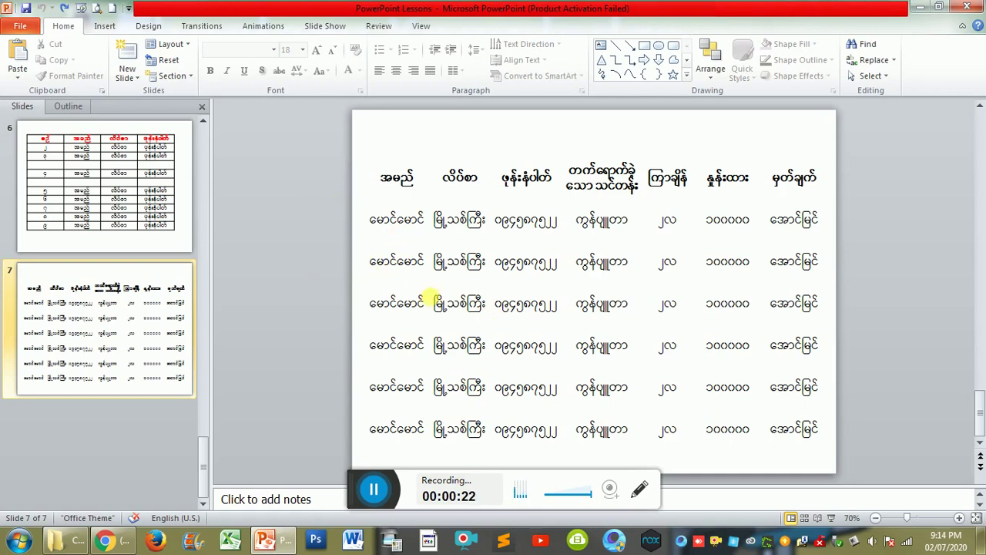
pyautogui.doubleClick(439, 263)
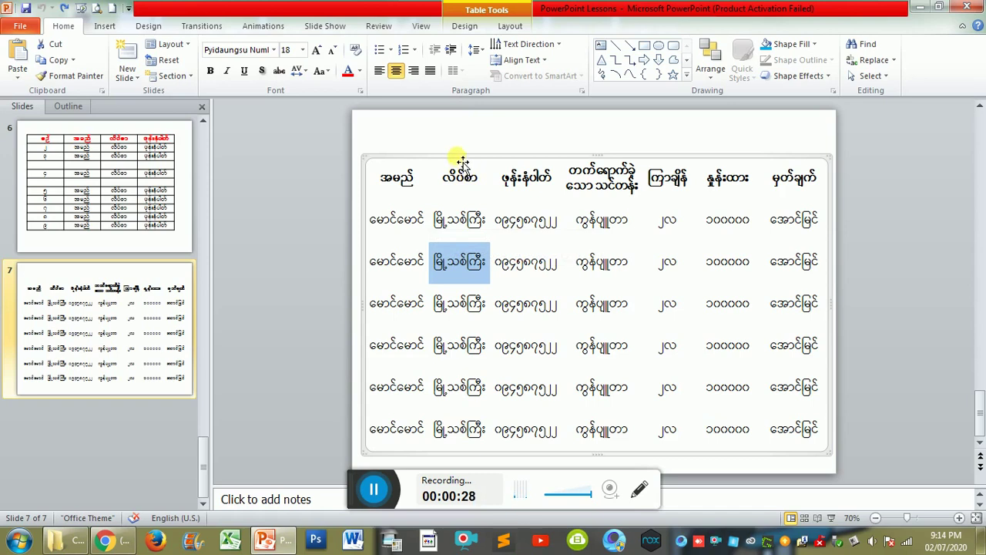
pyautogui.click(462, 162)
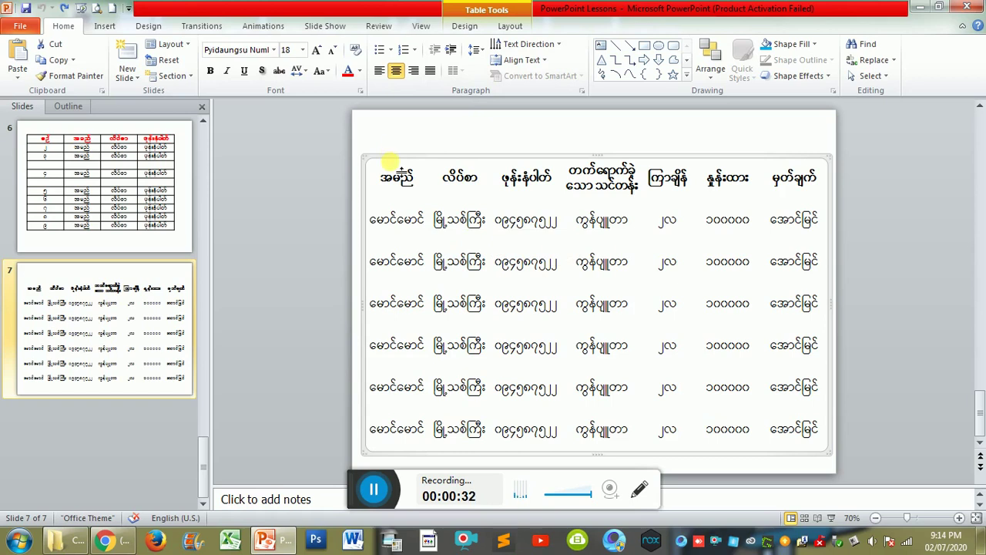
pyautogui.click(391, 162)
pyautogui.click(451, 161)
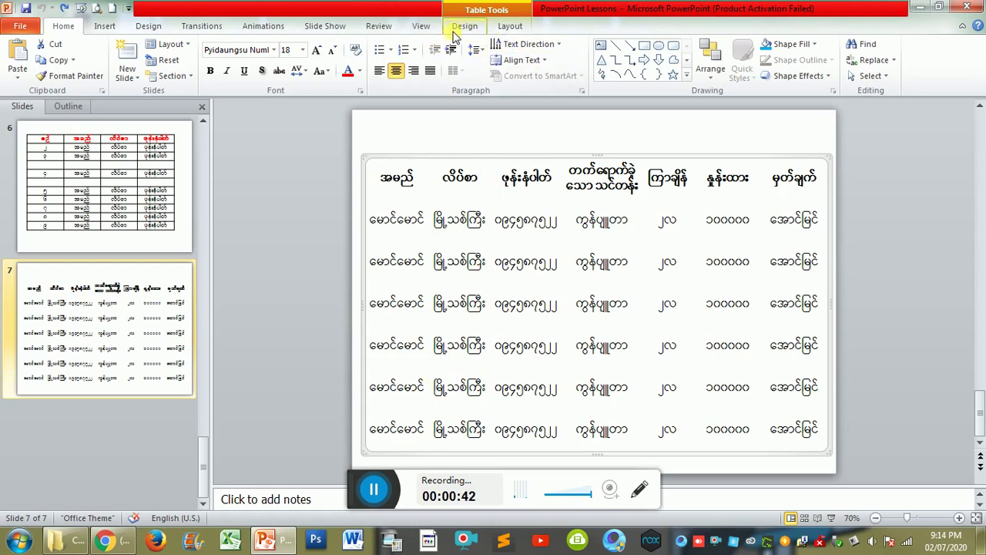
pyautogui.moveTo(336, 494); pyautogui.dragTo(325, 463)
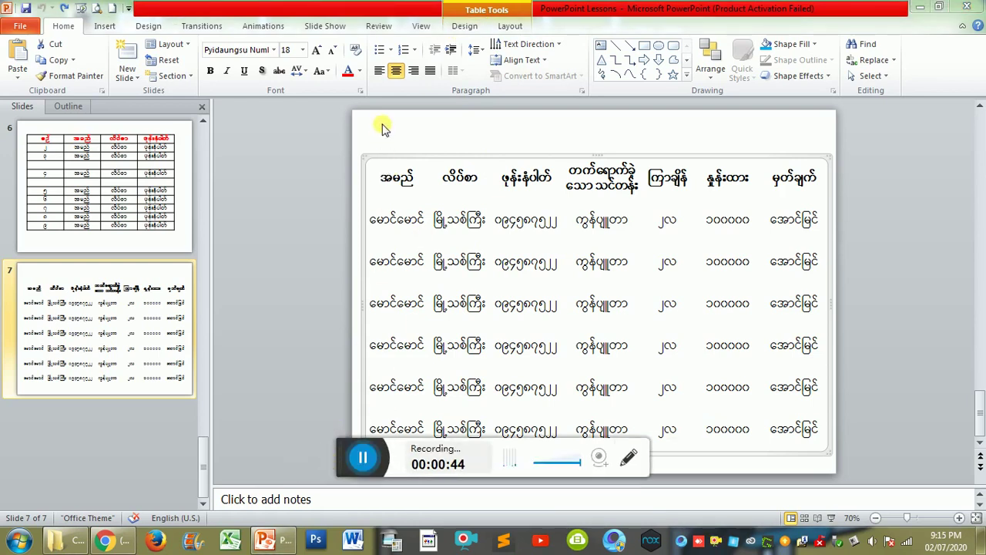
# - Give the Myanmar table an outside border from the Borders list
pyautogui.click(456, 28)
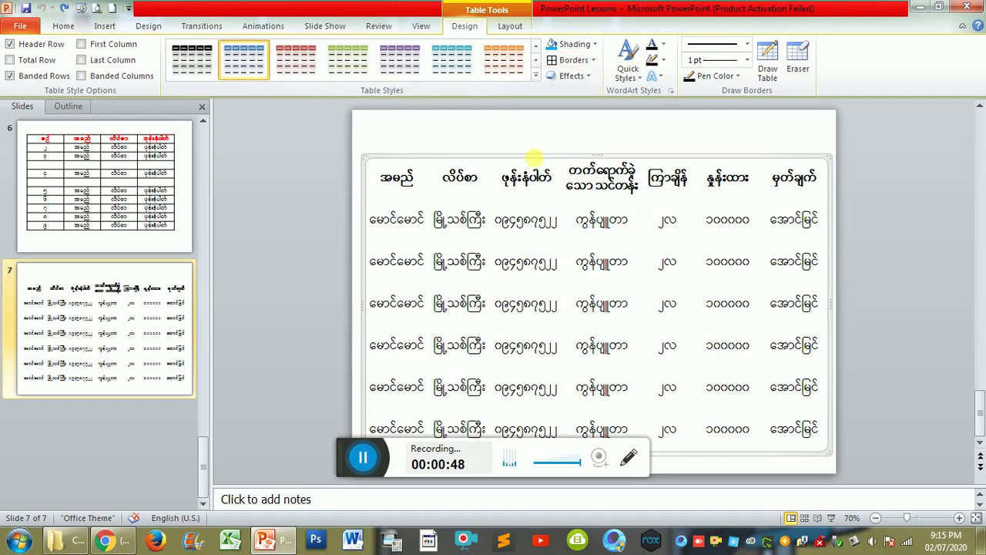
pyautogui.click(593, 61)
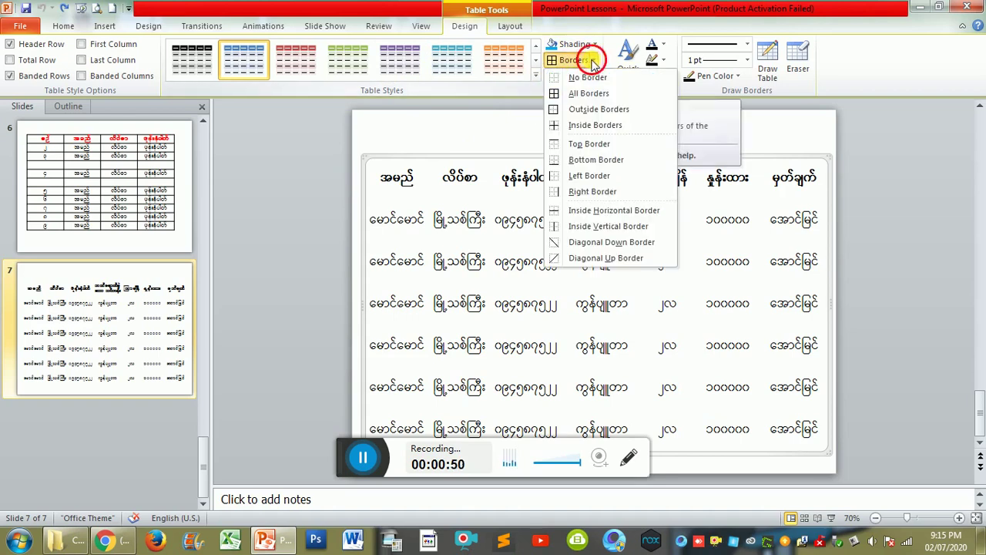
pyautogui.click(587, 112)
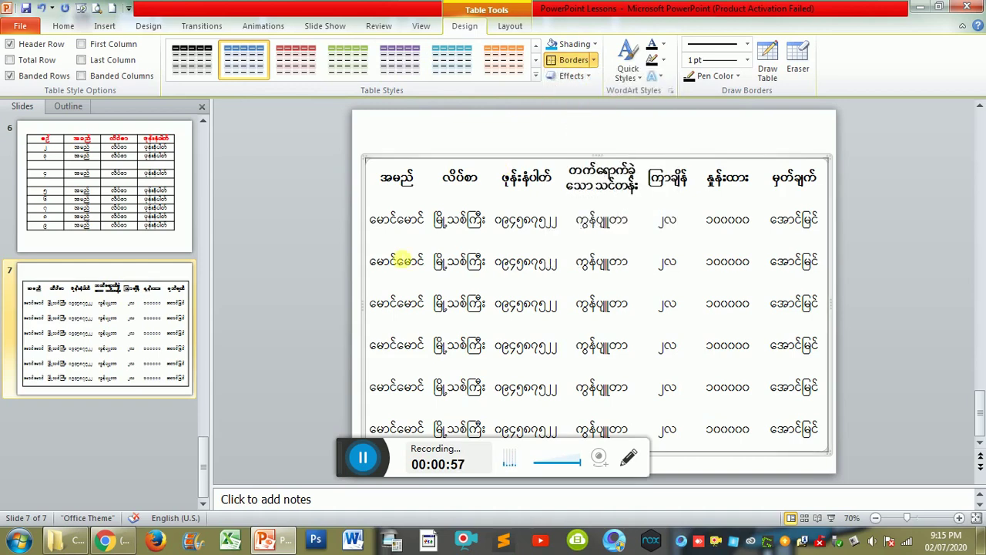
pyautogui.click(878, 223)
# - Box in individual third-column cells with borders
pyautogui.click(518, 223)
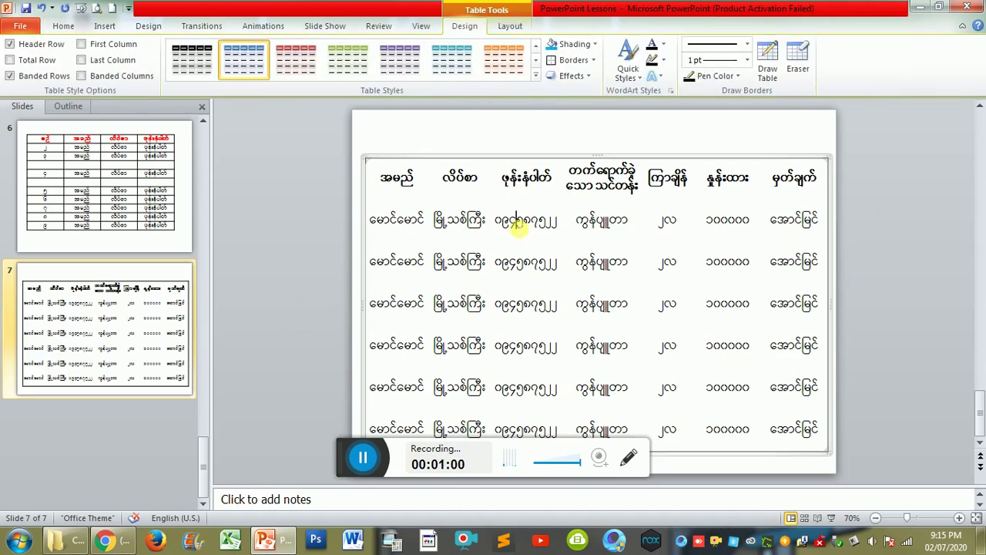
pyautogui.click(591, 62)
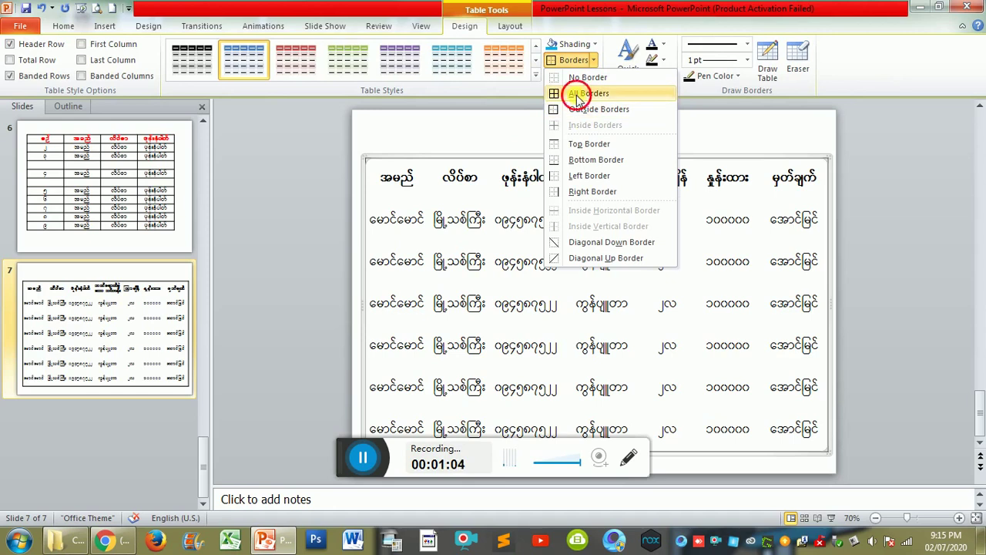
pyautogui.click(578, 93)
pyautogui.click(624, 260)
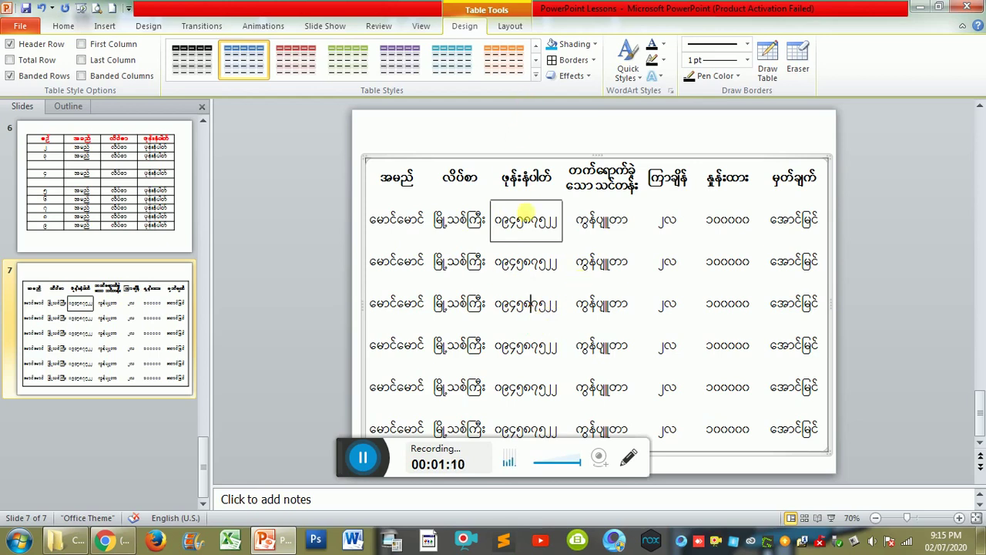
pyautogui.click(500, 317)
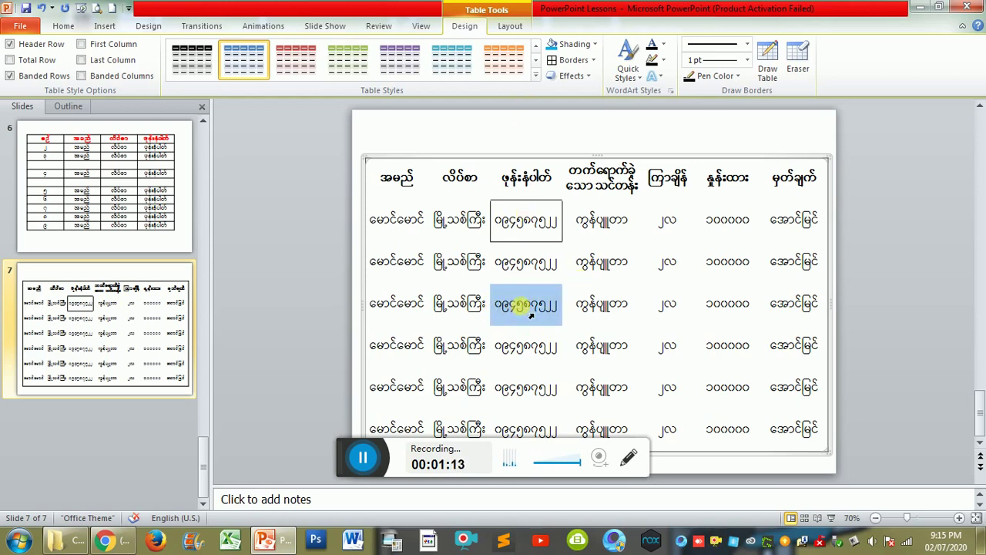
pyautogui.click(563, 67)
pyautogui.click(641, 335)
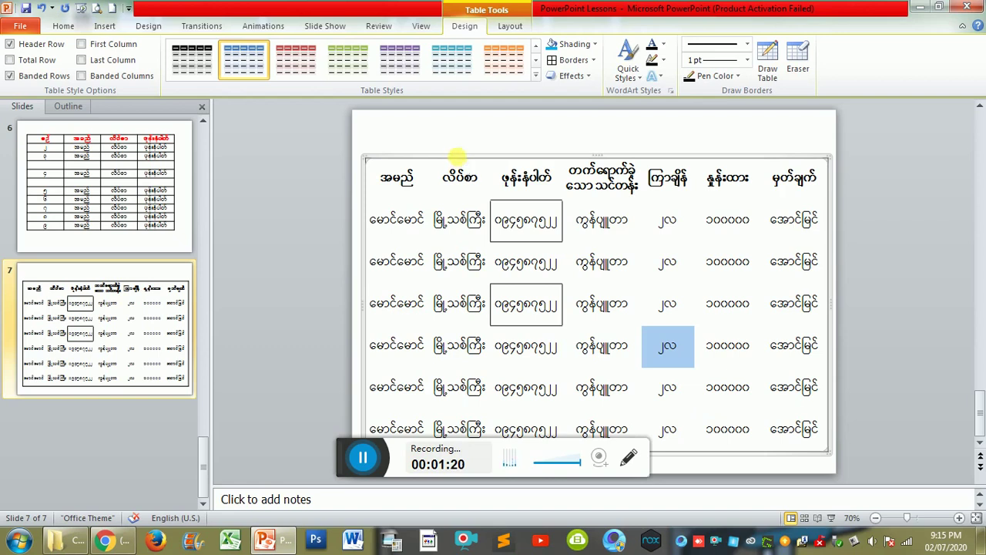
# - Select the whole table and apply All Borders so every cell is gridded
pyautogui.click(462, 162)
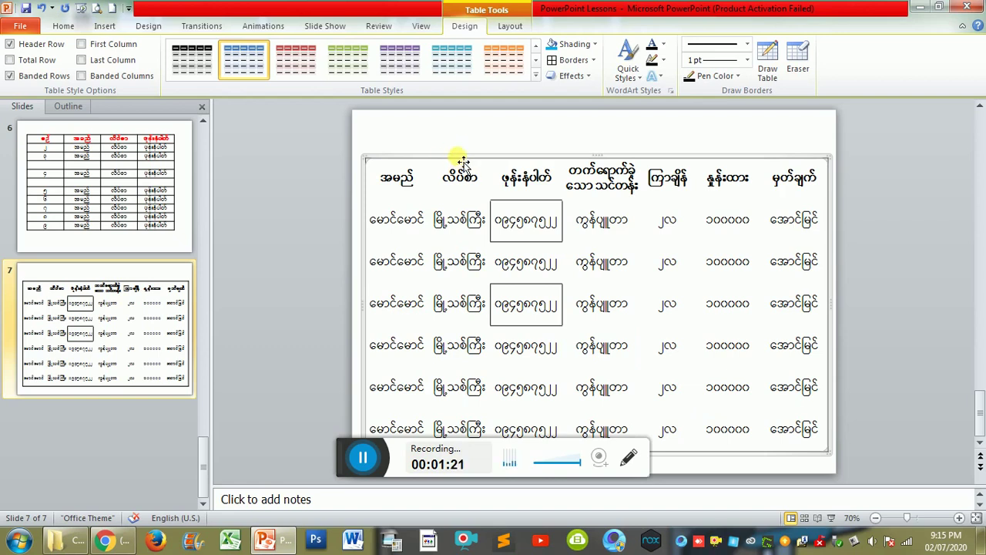
pyautogui.click(562, 60)
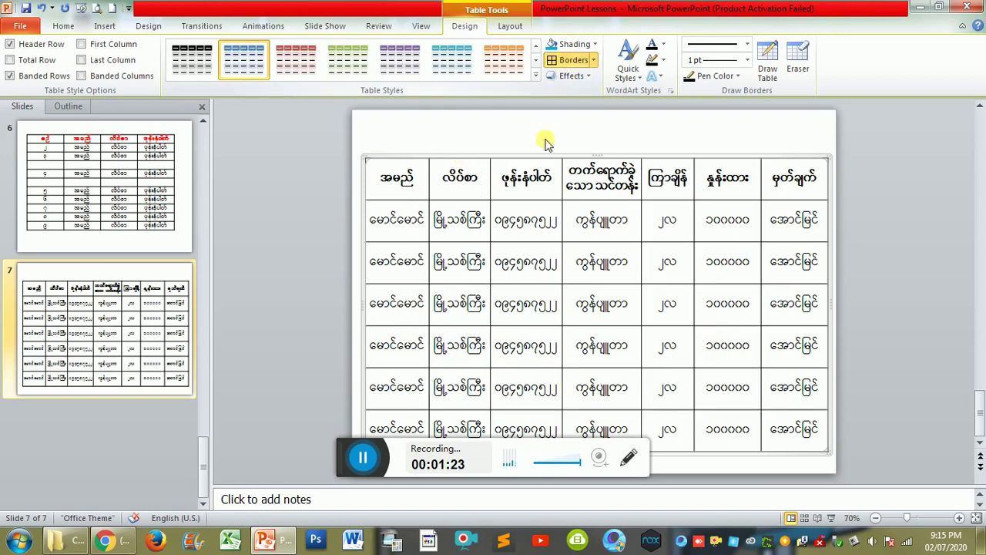
pyautogui.click(594, 61)
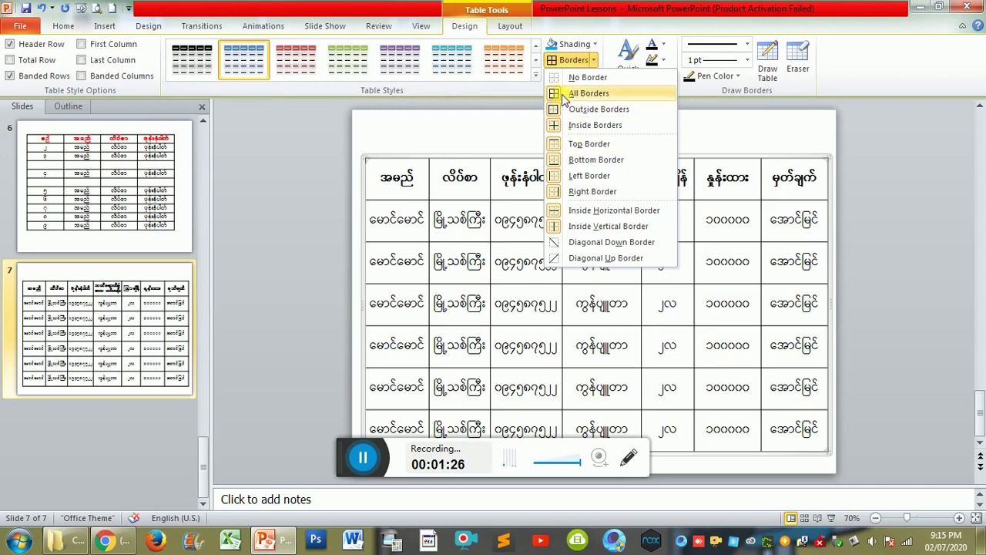
pyautogui.click(562, 94)
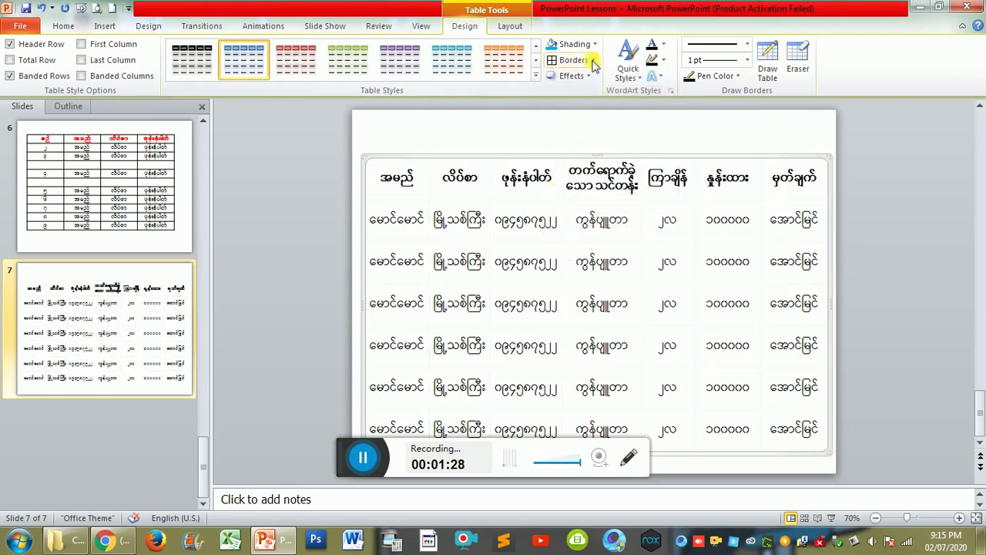
pyautogui.click(594, 61)
pyautogui.click(579, 94)
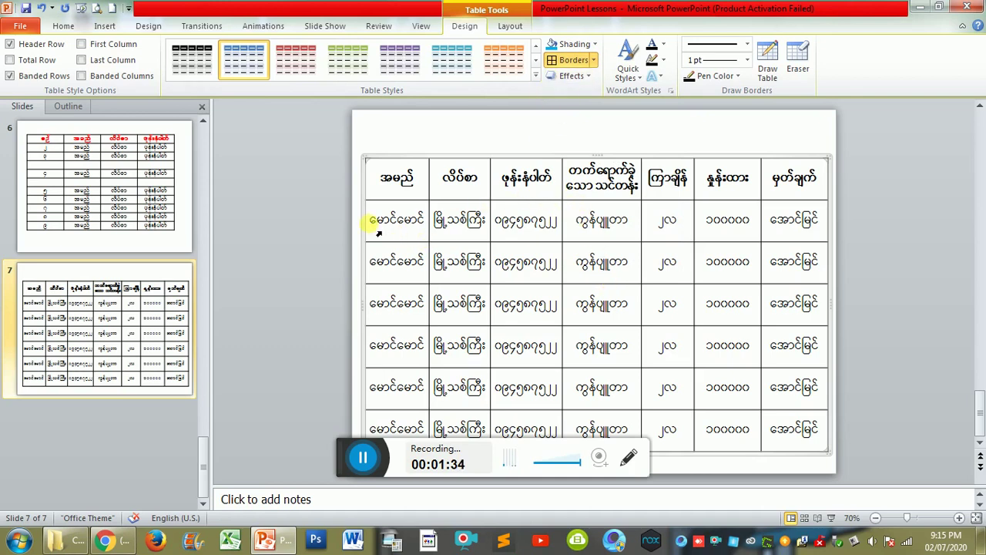
# - Shade the first data row yellow, the third green and the fifth blue
pyautogui.moveTo(373, 222); pyautogui.dragTo(764, 221)
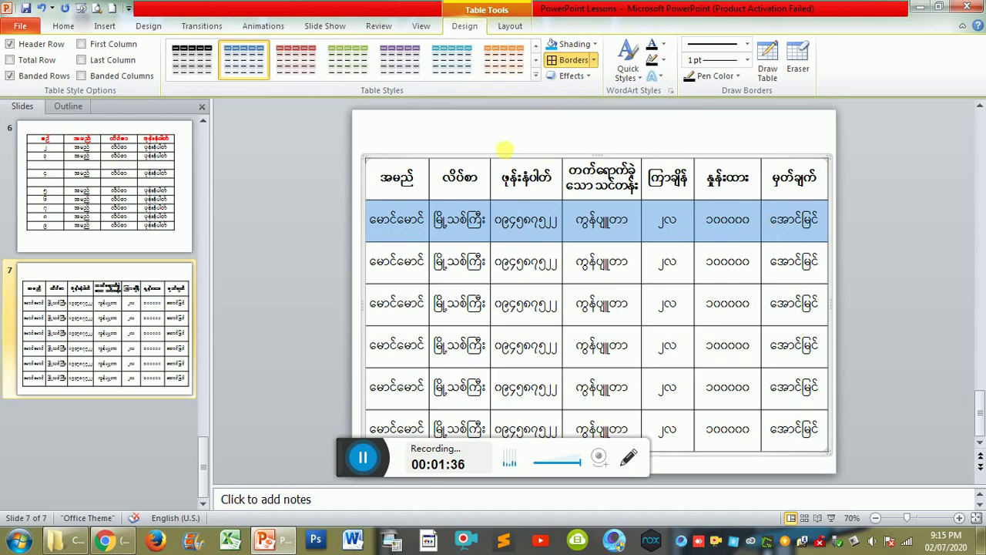
pyautogui.click(596, 46)
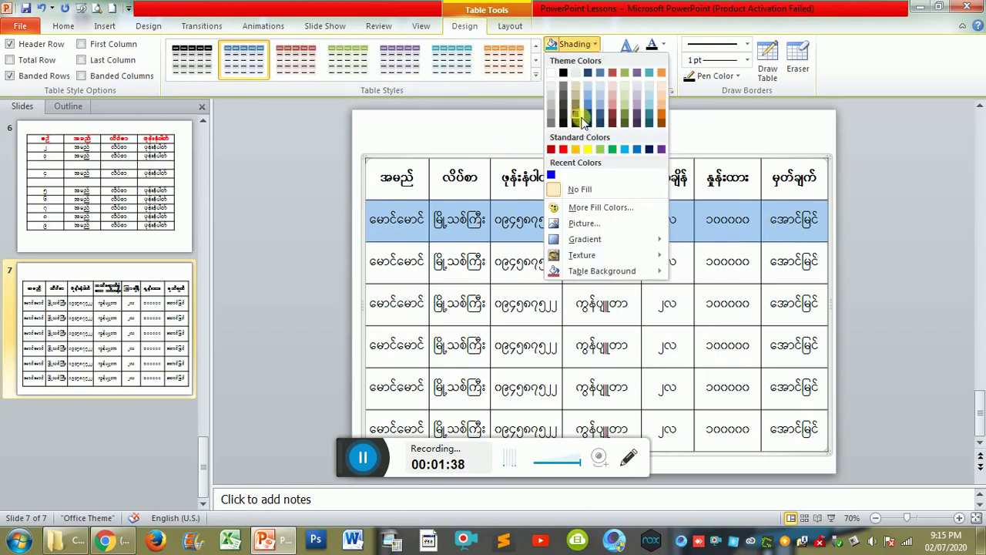
pyautogui.click(588, 150)
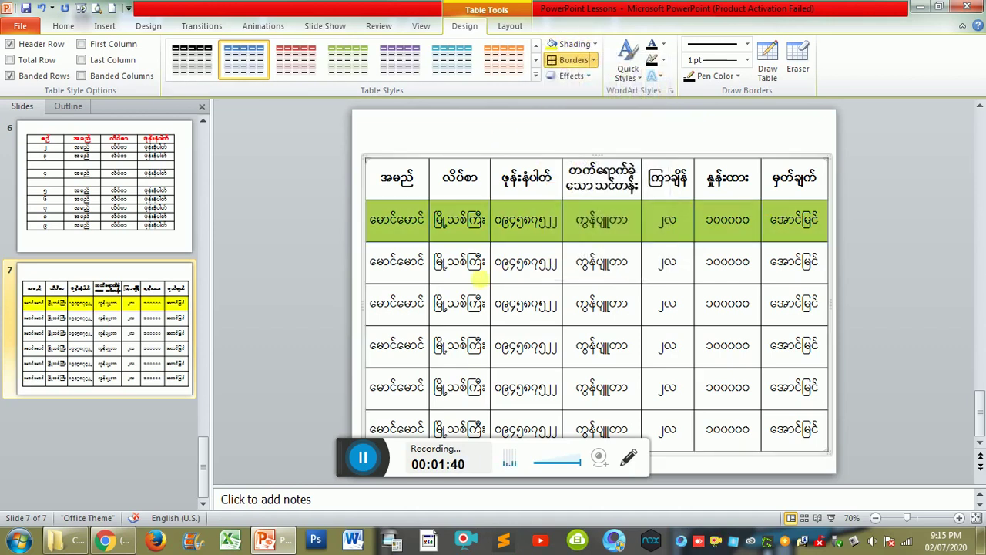
pyautogui.moveTo(389, 317)
pyautogui.mouseDown()
pyautogui.moveTo(716, 301)
pyautogui.moveTo(778, 310)
pyautogui.mouseUp()
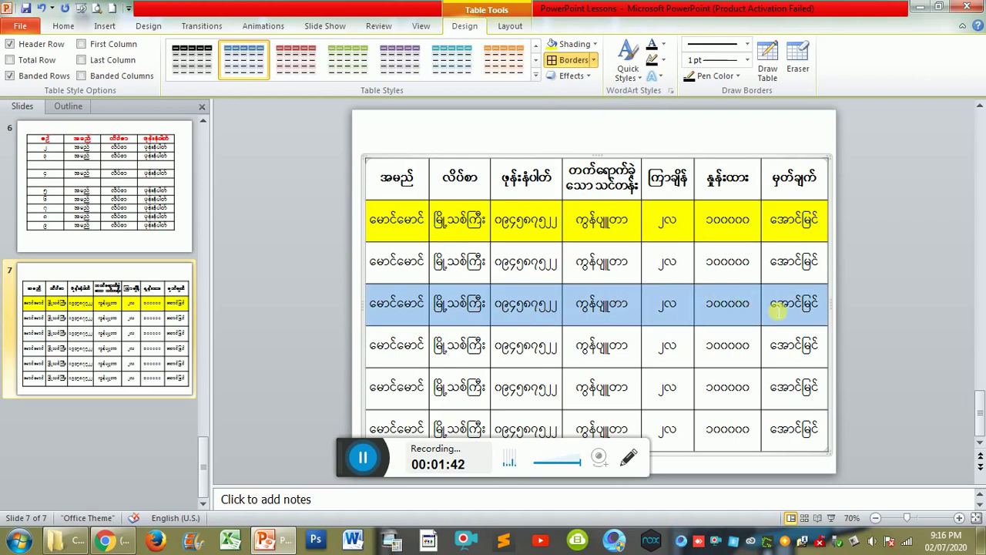
pyautogui.click(594, 44)
pyautogui.click(600, 150)
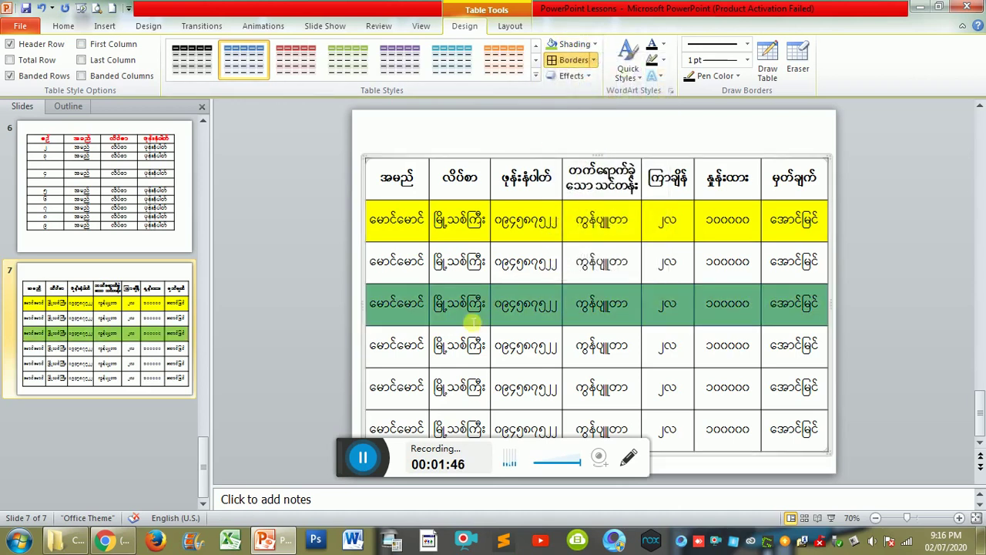
pyautogui.moveTo(401, 389); pyautogui.dragTo(794, 389)
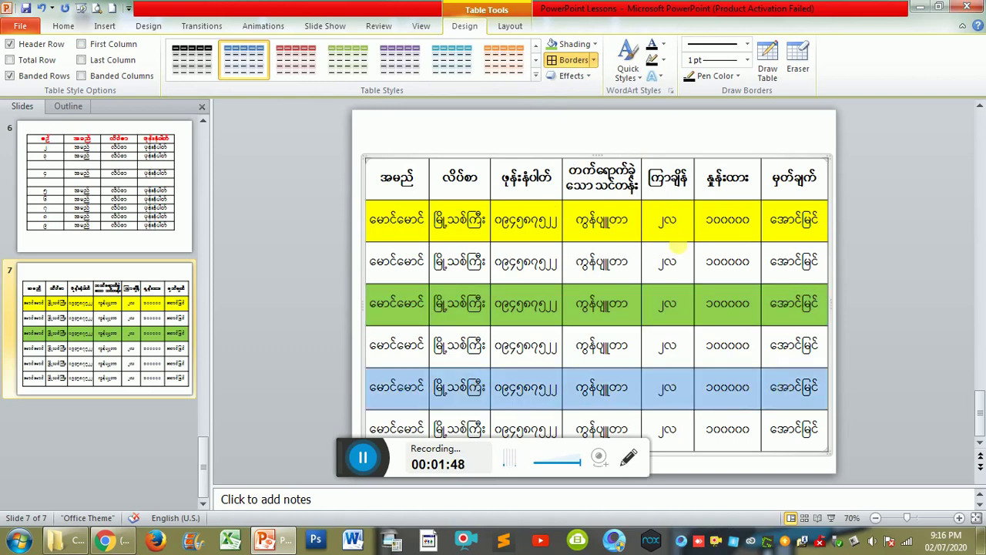
pyautogui.click(592, 44)
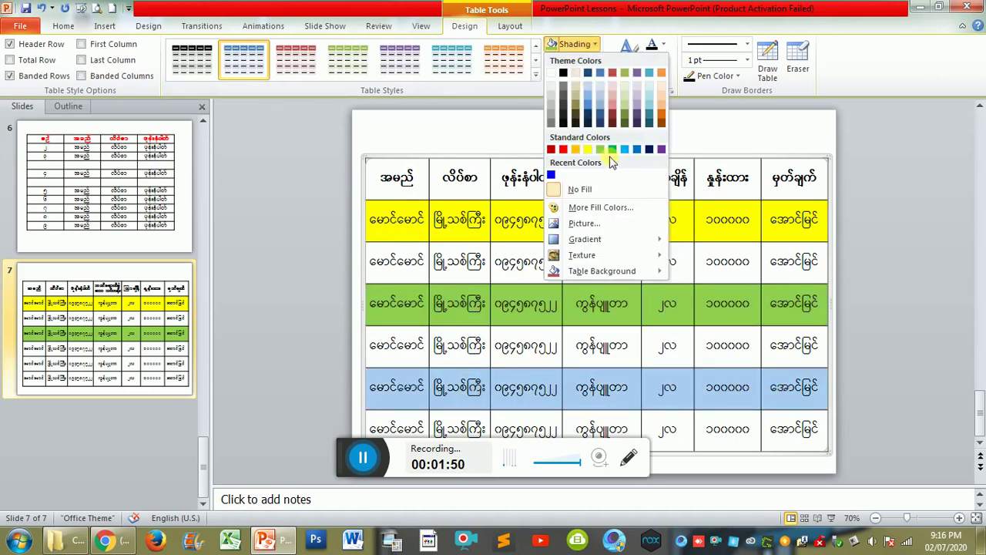
pyautogui.click(625, 151)
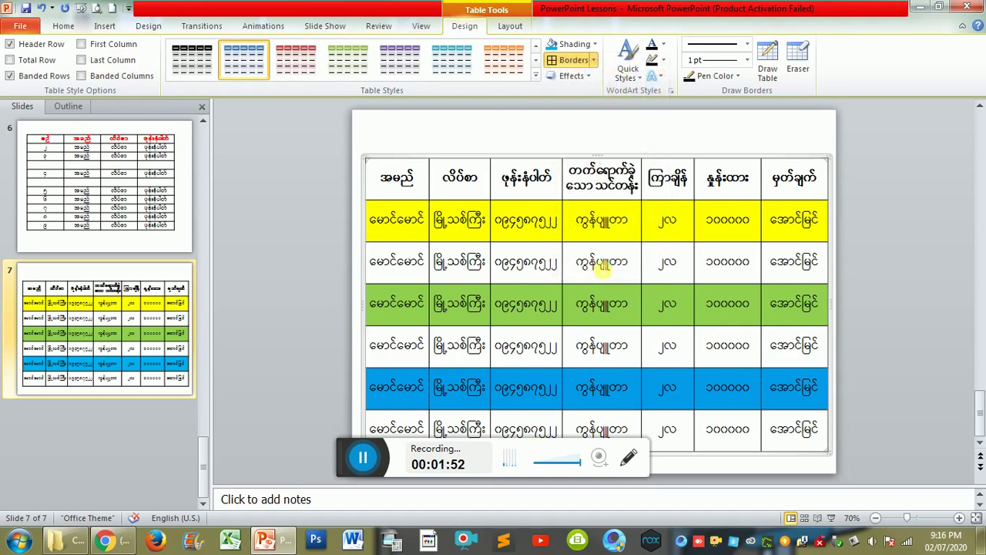
pyautogui.click(598, 270)
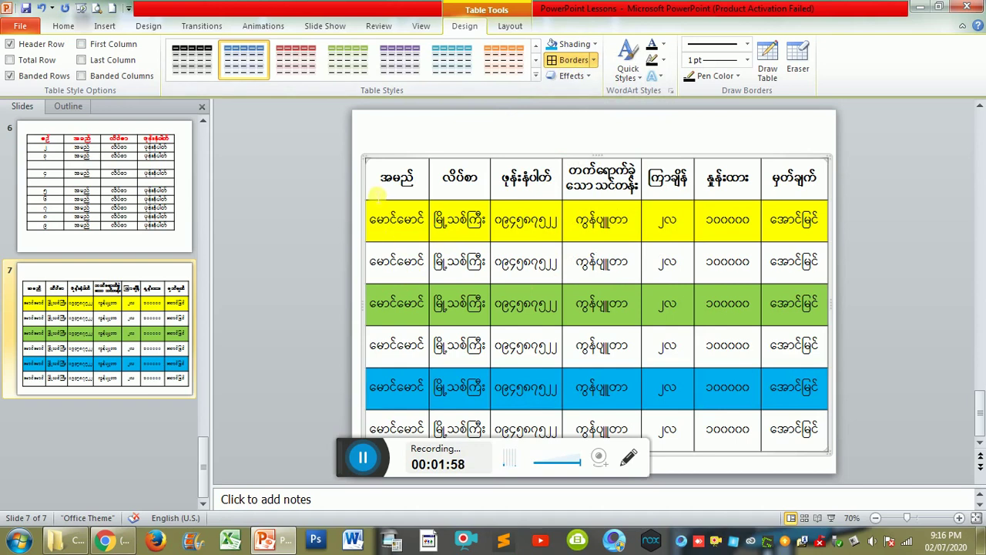
# - Make the header row text red
pyautogui.moveTo(386, 179); pyautogui.dragTo(782, 177)
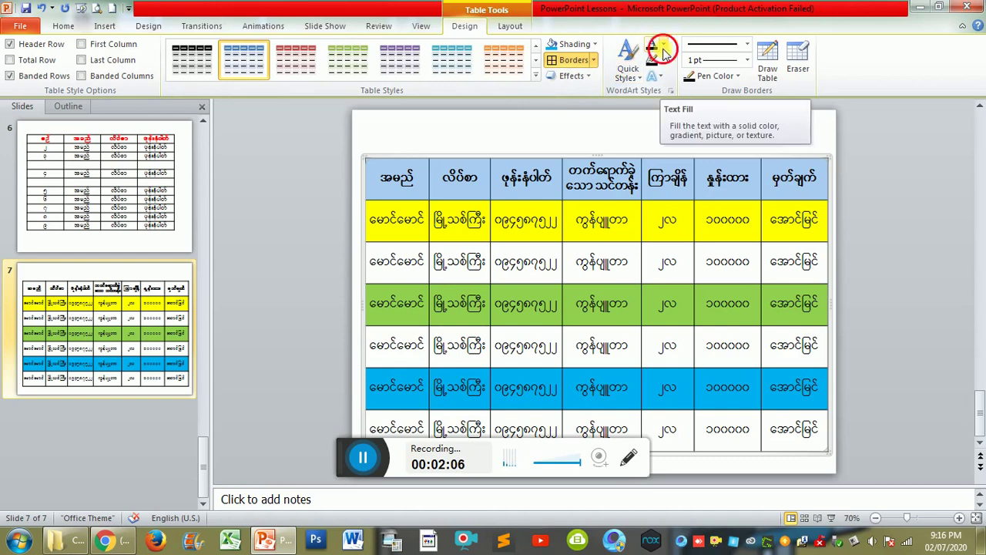
pyautogui.click(664, 51)
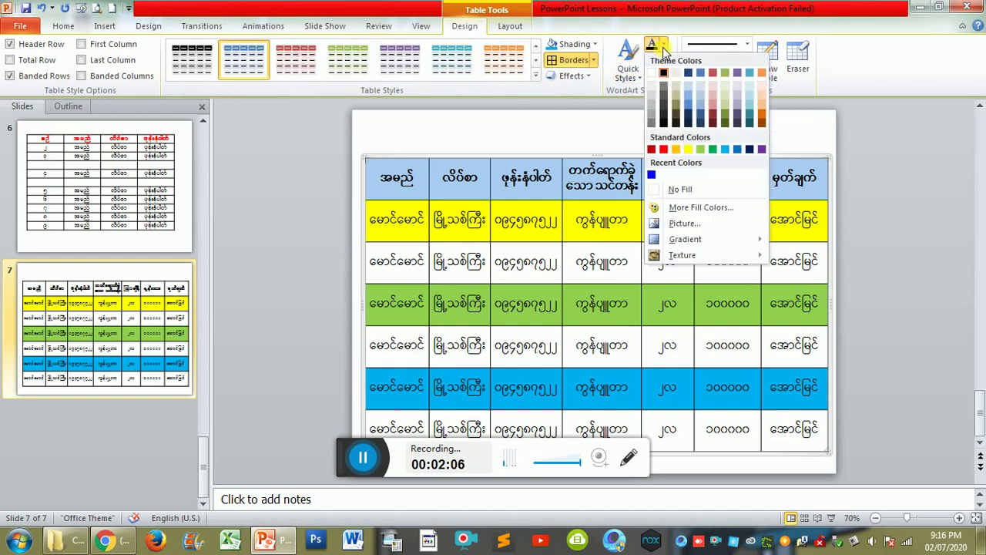
pyautogui.click(663, 149)
# - Make the second data row's text blue
pyautogui.moveTo(389, 266); pyautogui.dragTo(770, 266)
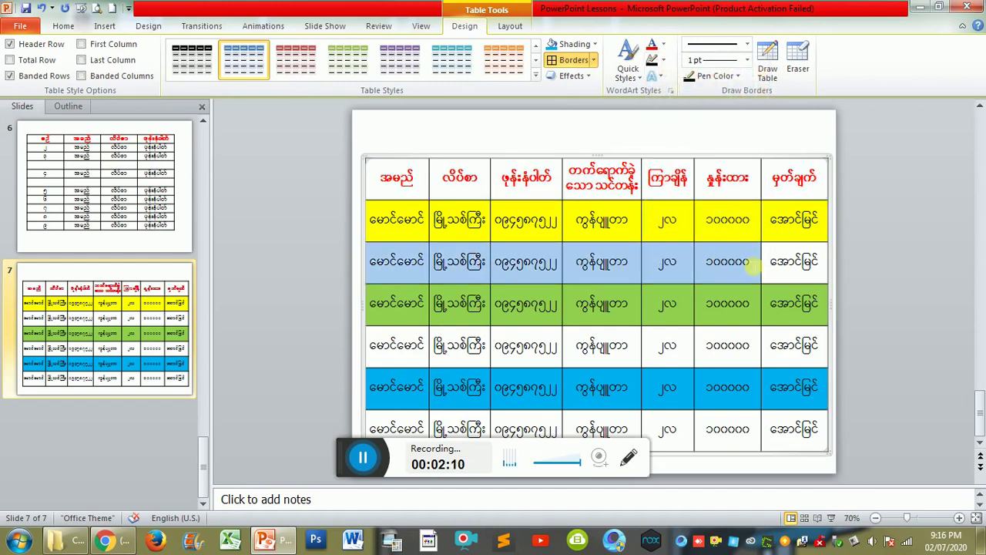
pyautogui.click(664, 51)
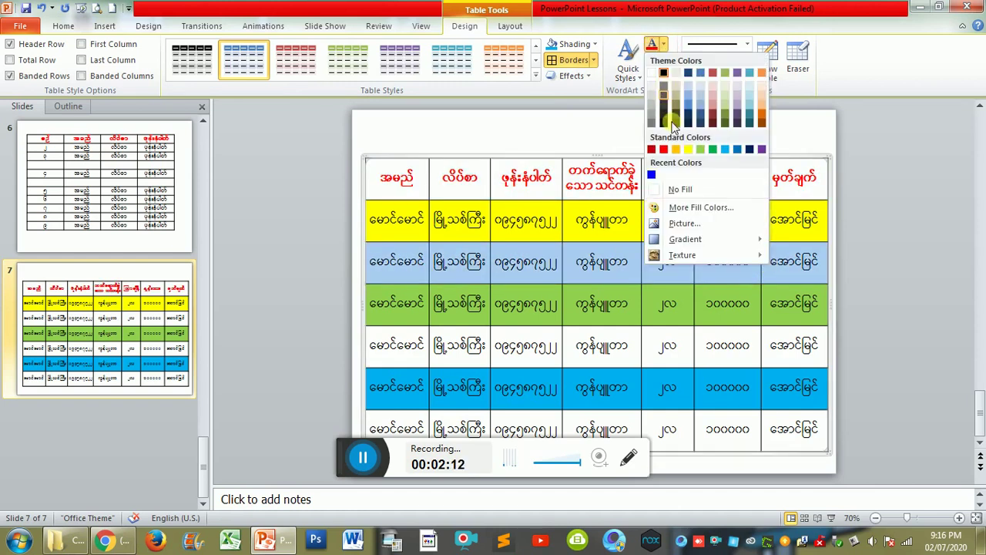
pyautogui.click(652, 175)
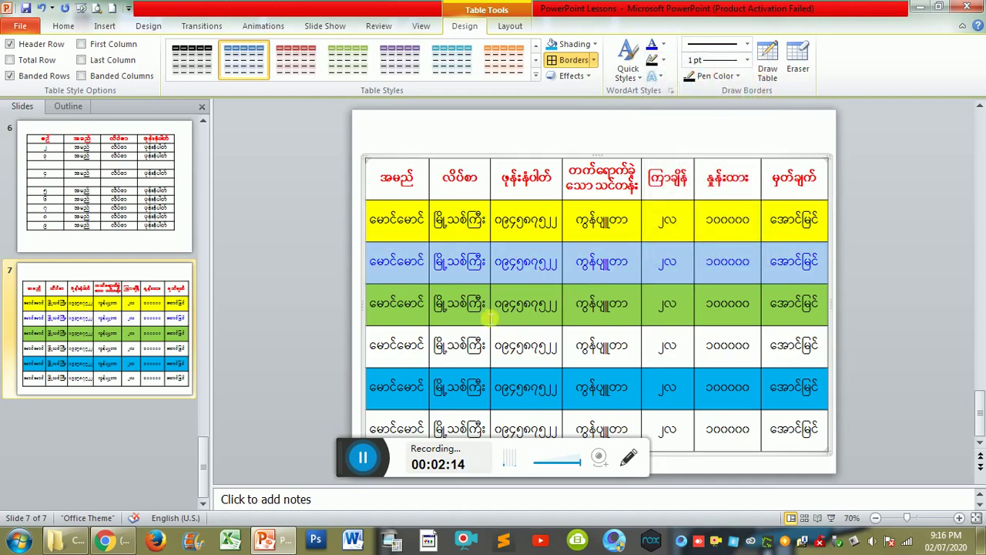
pyautogui.click(609, 348)
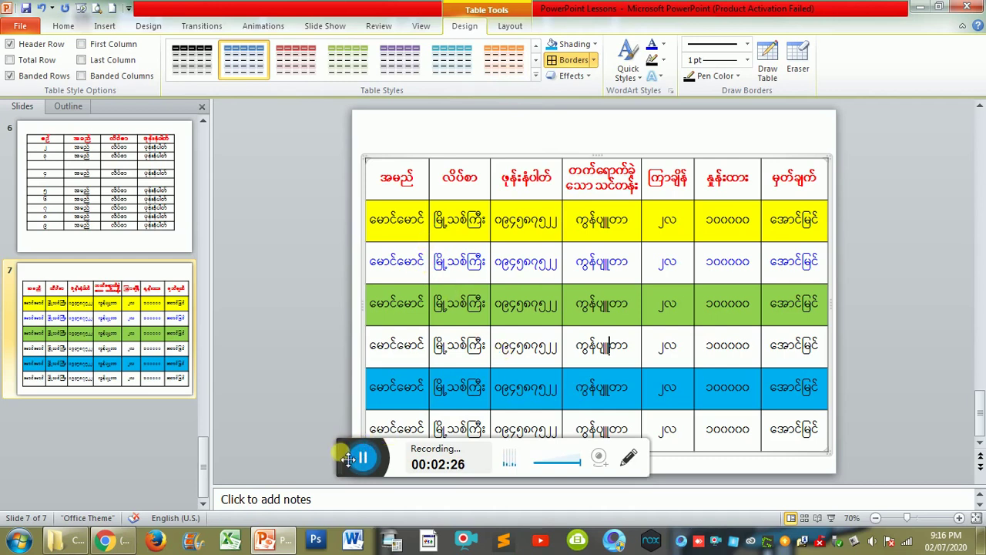
# - Bring up the Table Tools Layout options on the ribbon
pyautogui.moveTo(346, 460)
pyautogui.mouseDown()
pyautogui.moveTo(152, 456)
pyautogui.moveTo(28, 473)
pyautogui.mouseUp()
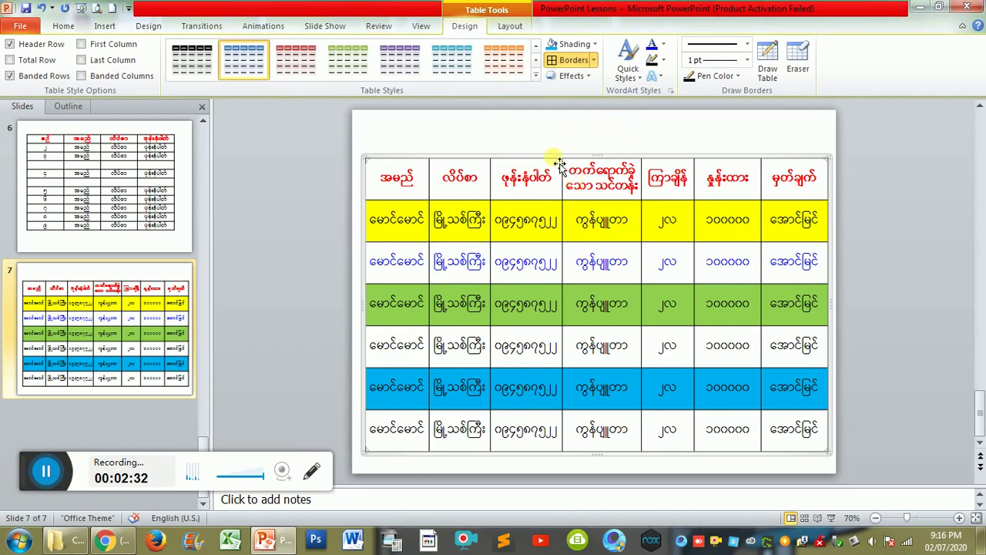
pyautogui.click(510, 27)
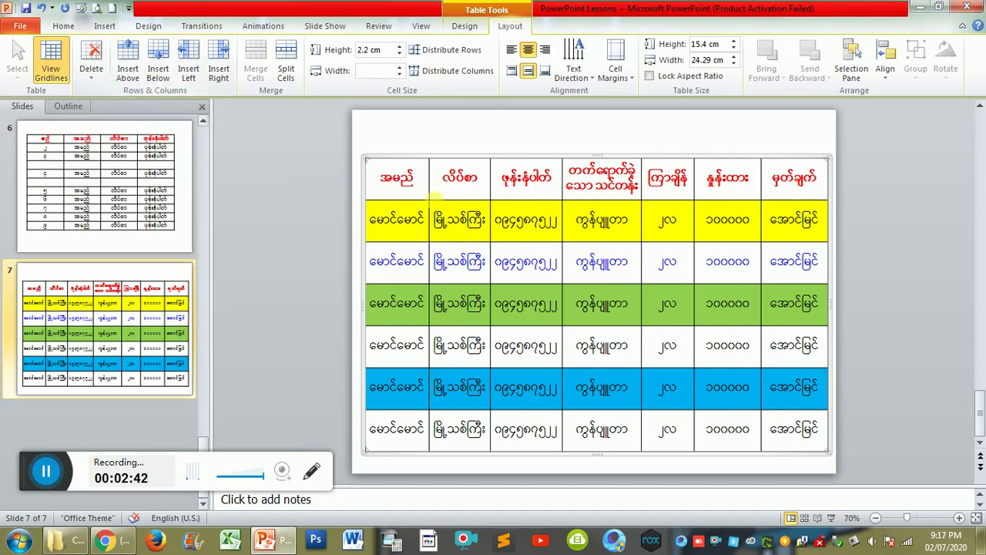
# - Delete the white second data row
pyautogui.click(397, 276)
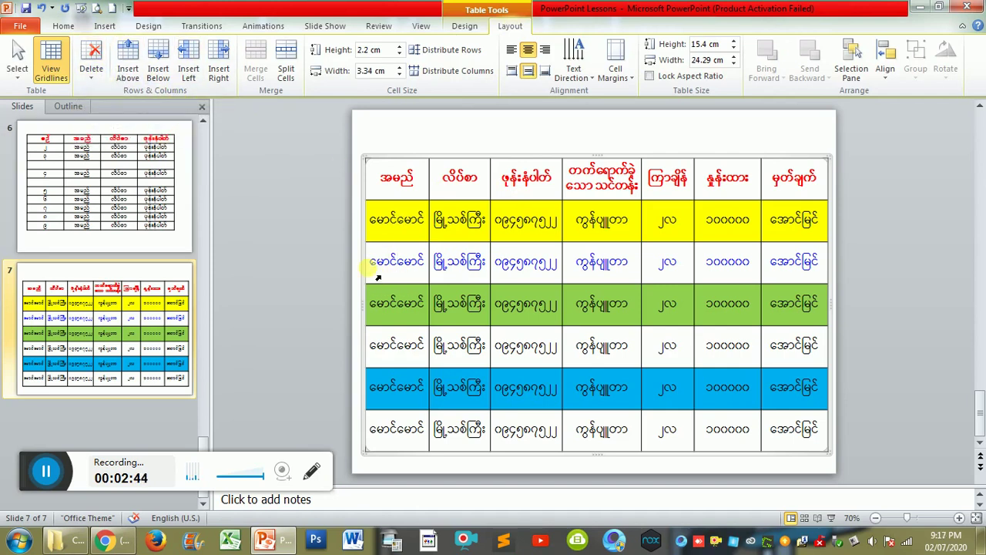
pyautogui.moveTo(377, 278); pyautogui.dragTo(794, 268)
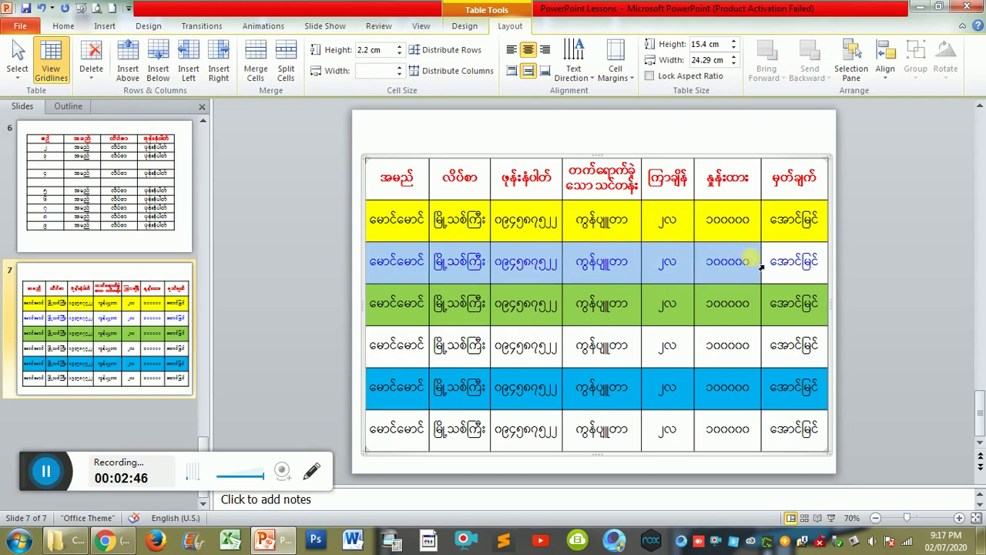
pyautogui.click(90, 85)
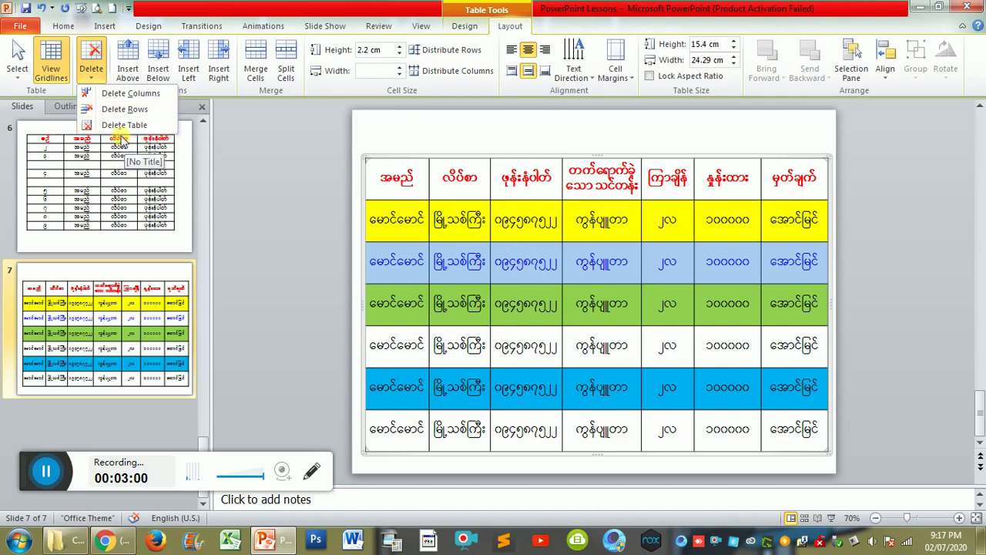
pyautogui.click(114, 117)
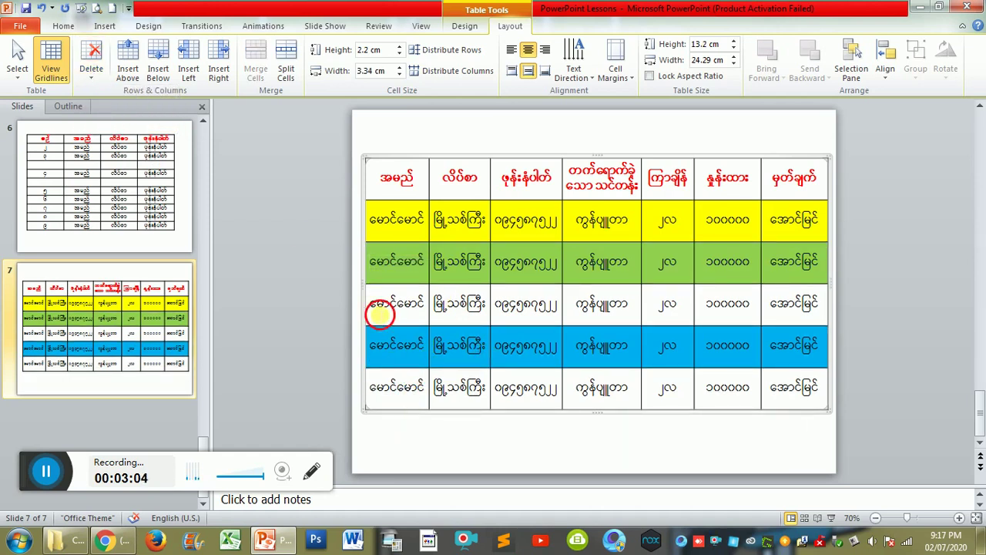
# - Delete the remaining two white rows, leaving only yellow, green and blue rows
pyautogui.moveTo(379, 309); pyautogui.dragTo(781, 308)
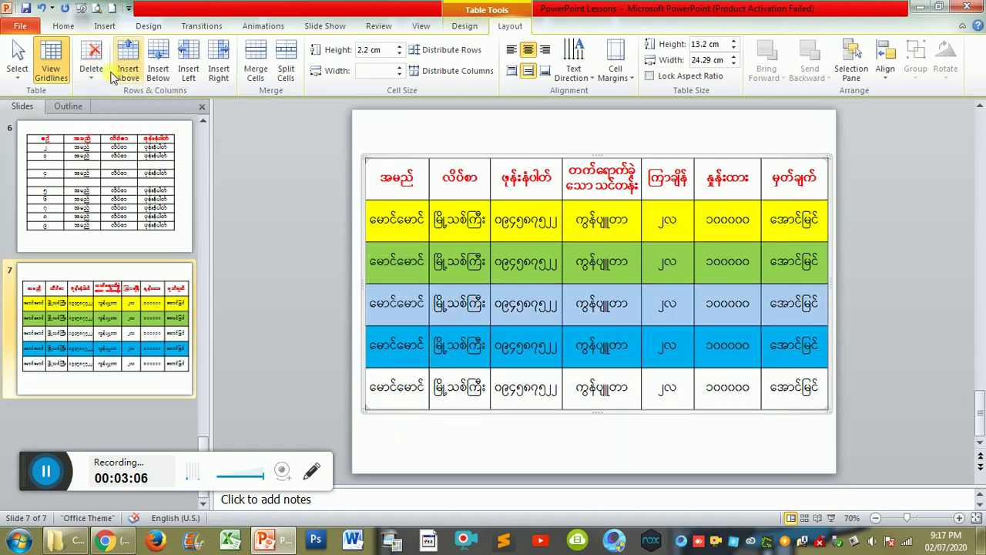
pyautogui.click(91, 62)
pyautogui.click(114, 112)
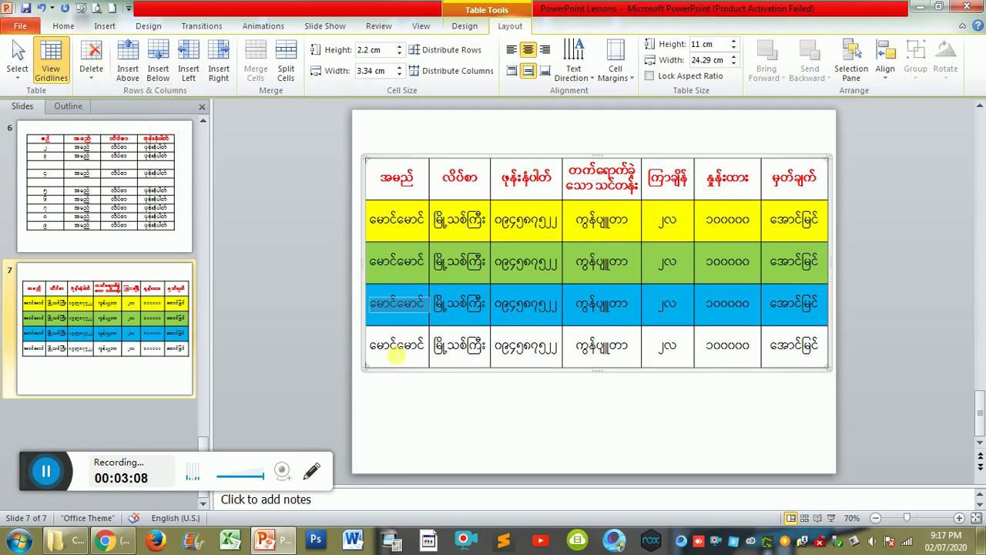
pyautogui.moveTo(396, 346); pyautogui.dragTo(783, 351)
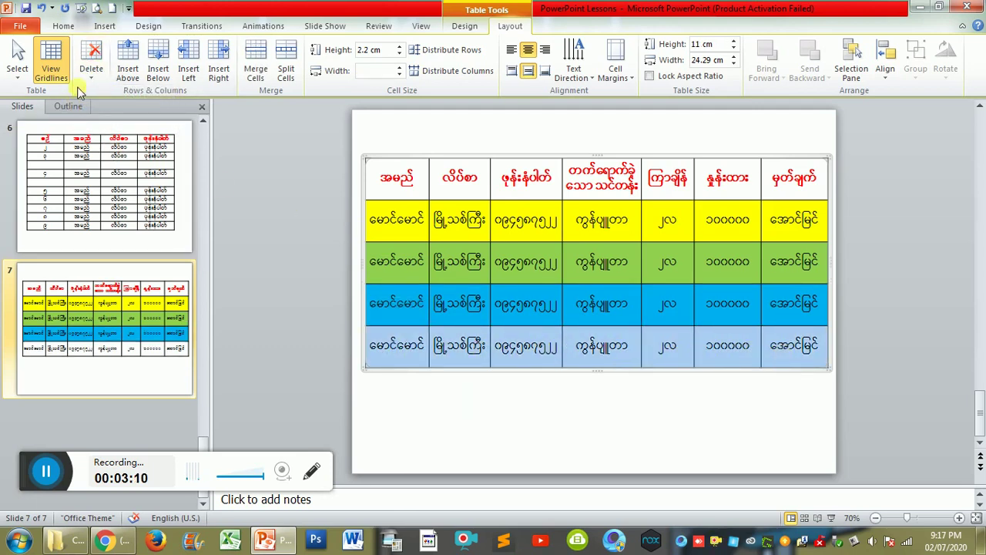
pyautogui.click(91, 65)
pyautogui.click(106, 116)
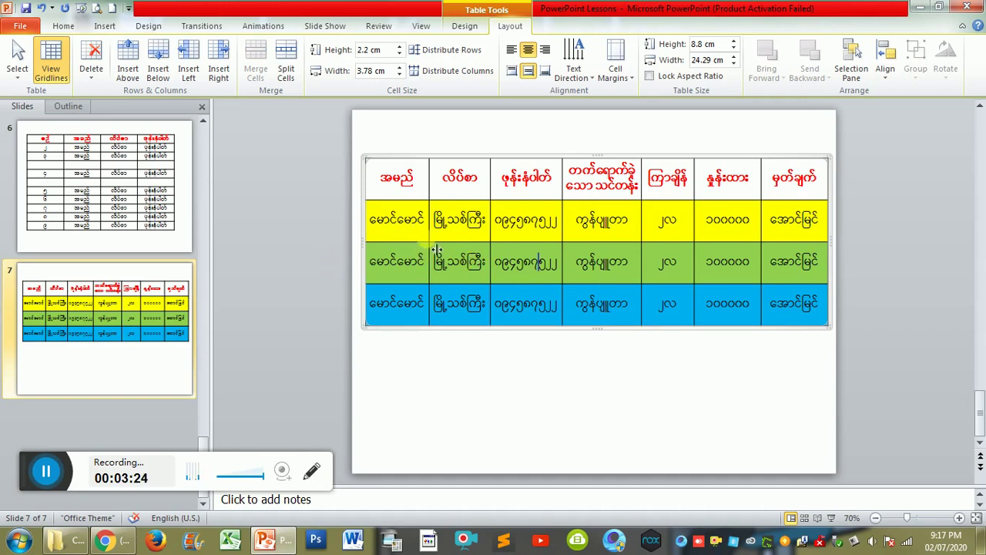
pyautogui.click(413, 275)
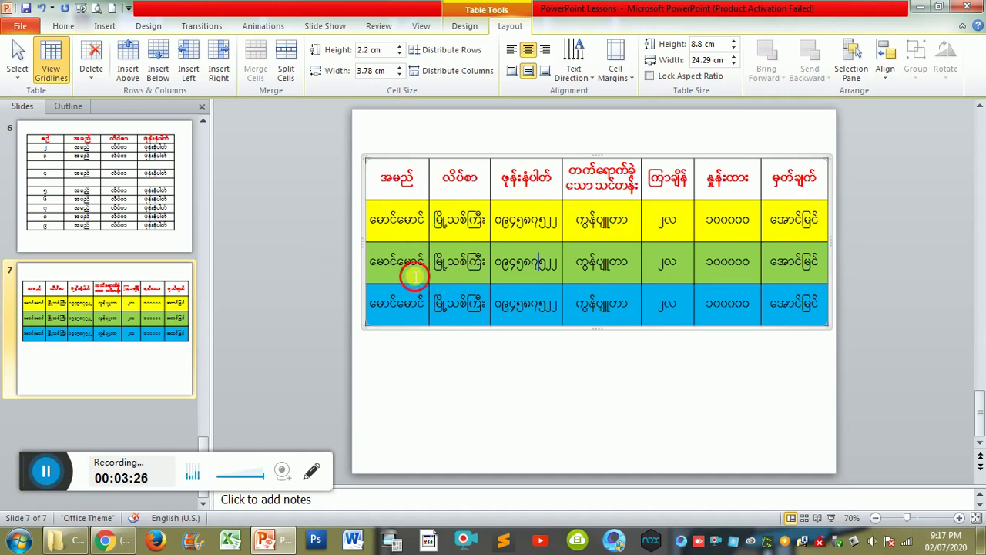
pyautogui.moveTo(397, 222); pyautogui.dragTo(614, 237)
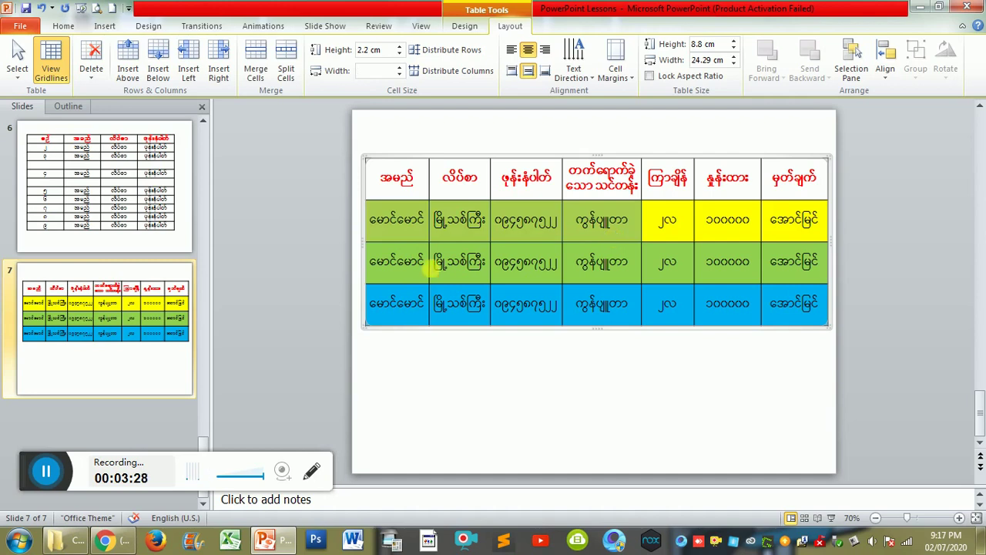
pyautogui.click(400, 225)
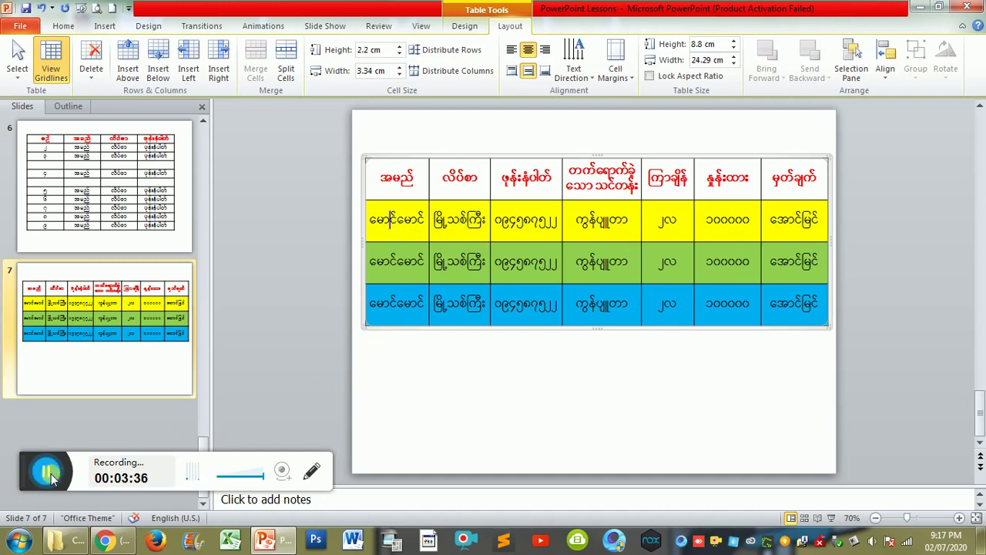
pyautogui.moveTo(44, 466); pyautogui.dragTo(361, 452)
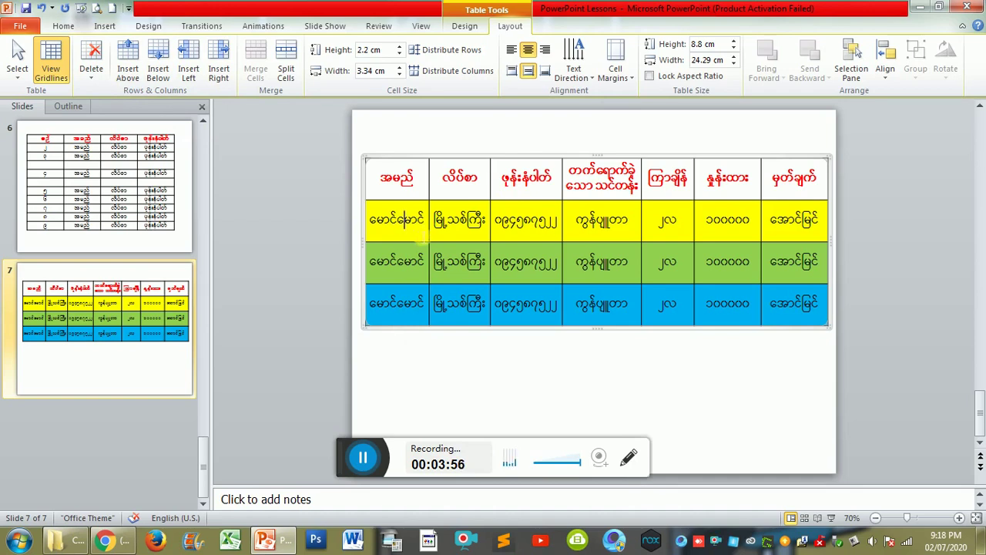
# - Insert an empty row below the yellow row and set its shading to No Fill
pyautogui.click(156, 77)
pyautogui.click(527, 271)
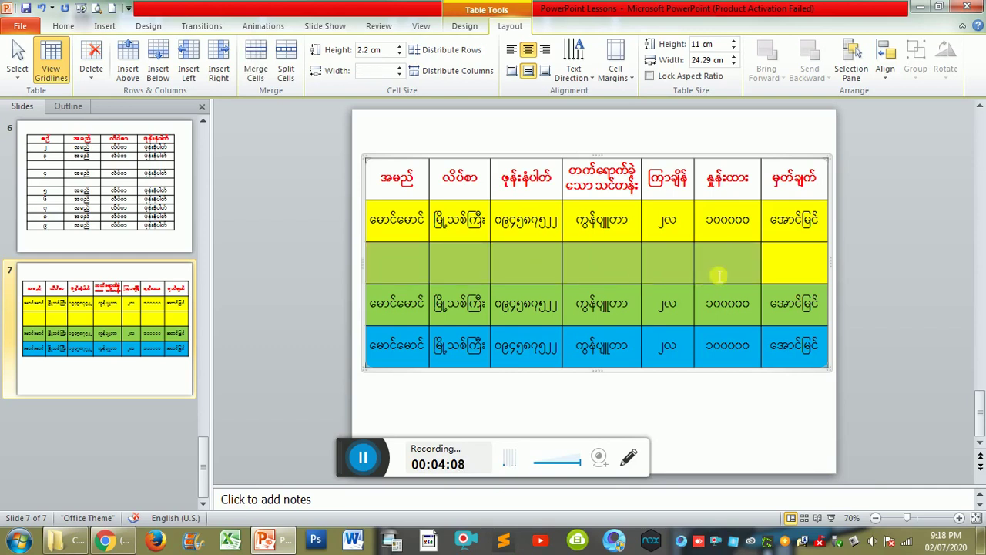
pyautogui.moveTo(399, 263); pyautogui.dragTo(782, 275)
pyautogui.click(465, 26)
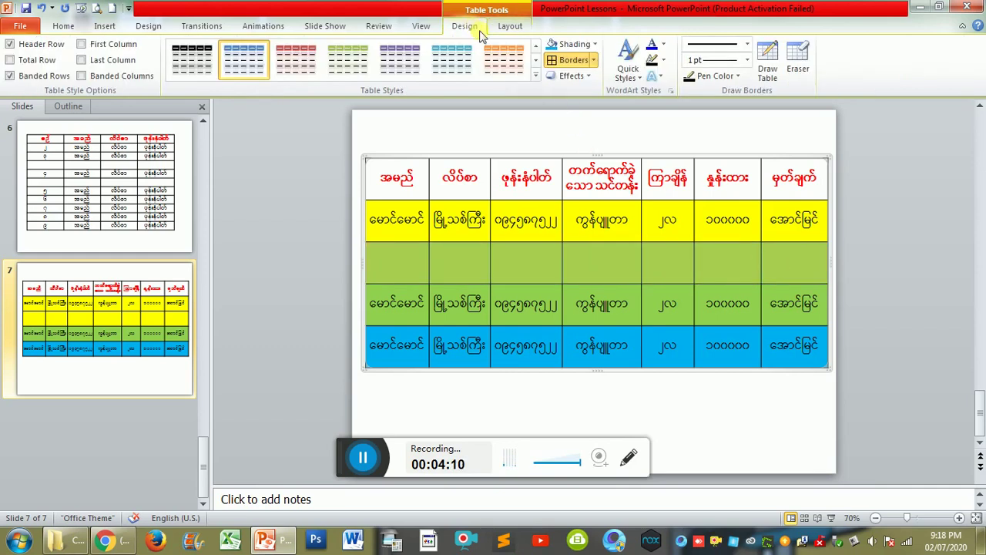
pyautogui.click(596, 48)
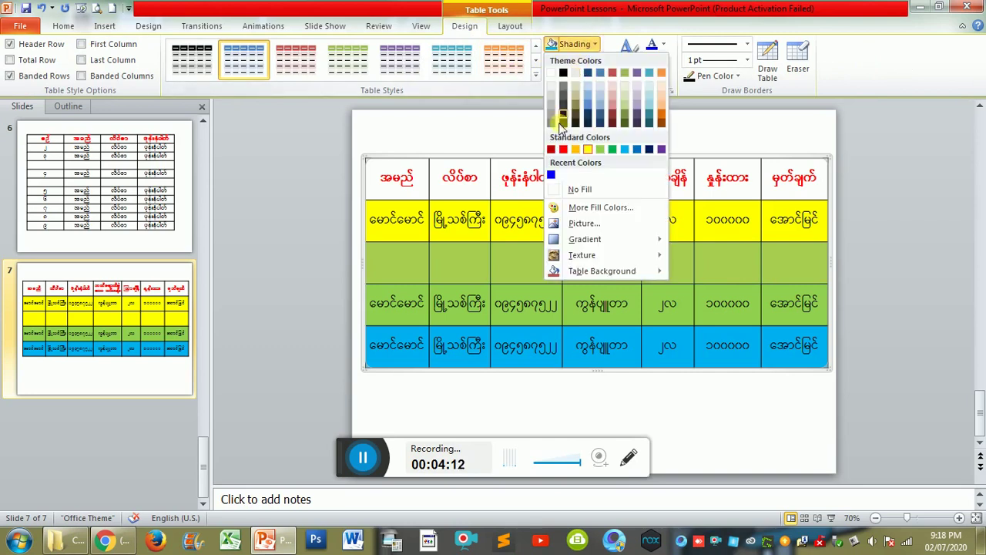
pyautogui.click(578, 190)
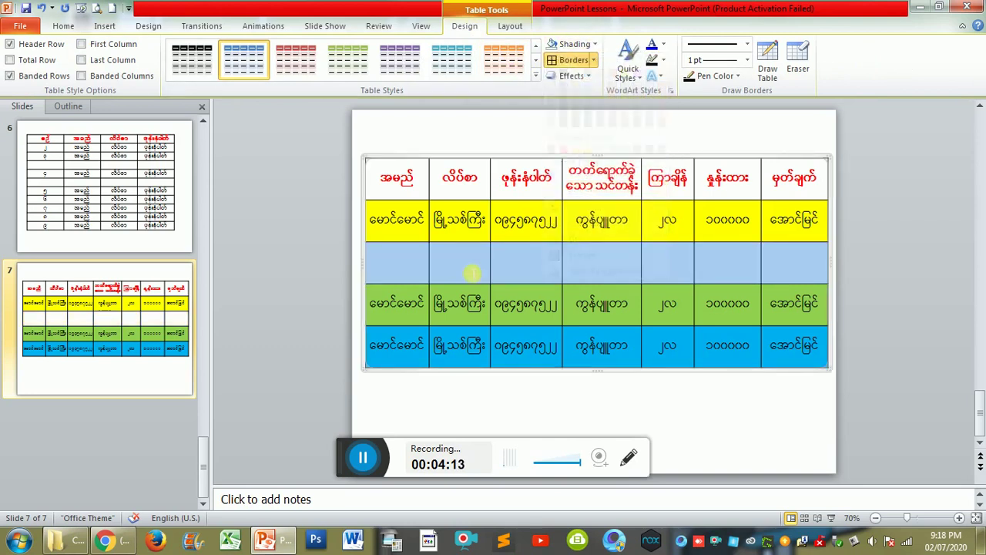
pyautogui.click(465, 327)
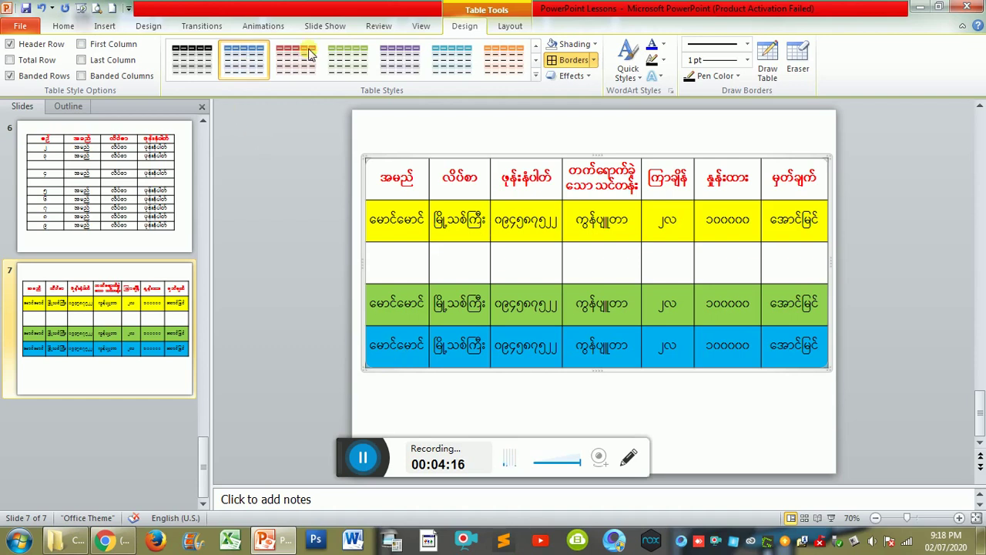
pyautogui.click(509, 28)
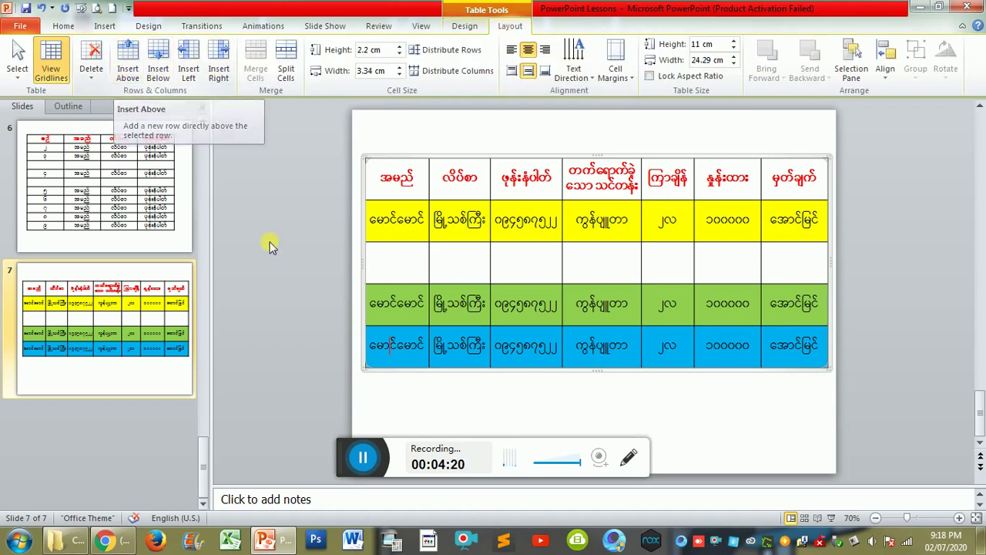
# - Insert a row above the blue row and clear its fill so it stays white
pyautogui.click(129, 63)
pyautogui.click(400, 371)
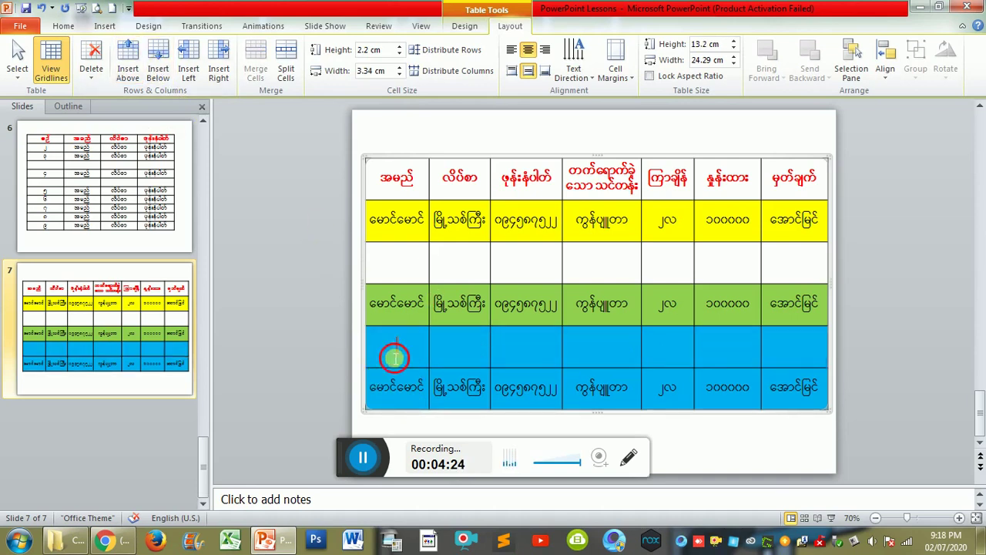
pyautogui.moveTo(394, 356); pyautogui.dragTo(773, 349)
pyautogui.click(464, 26)
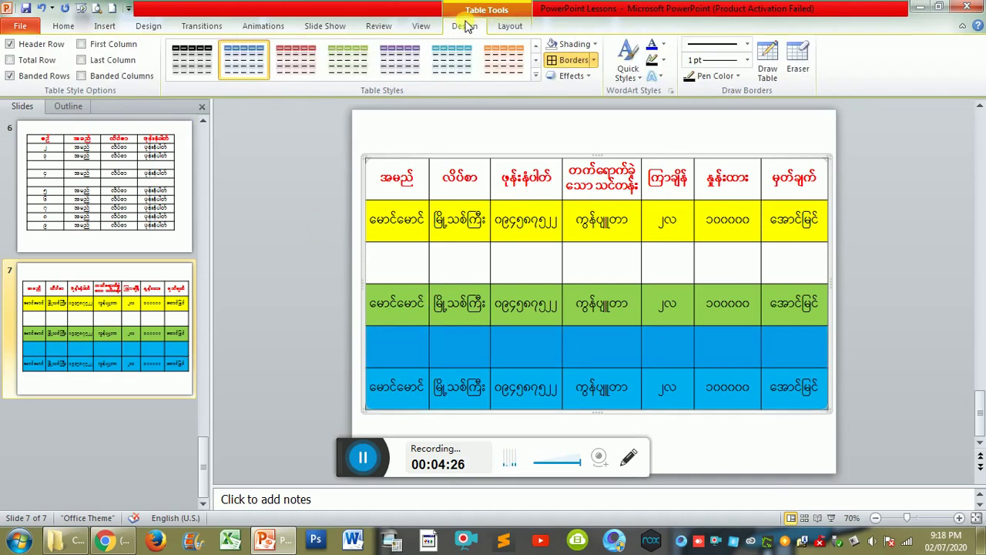
pyautogui.click(566, 44)
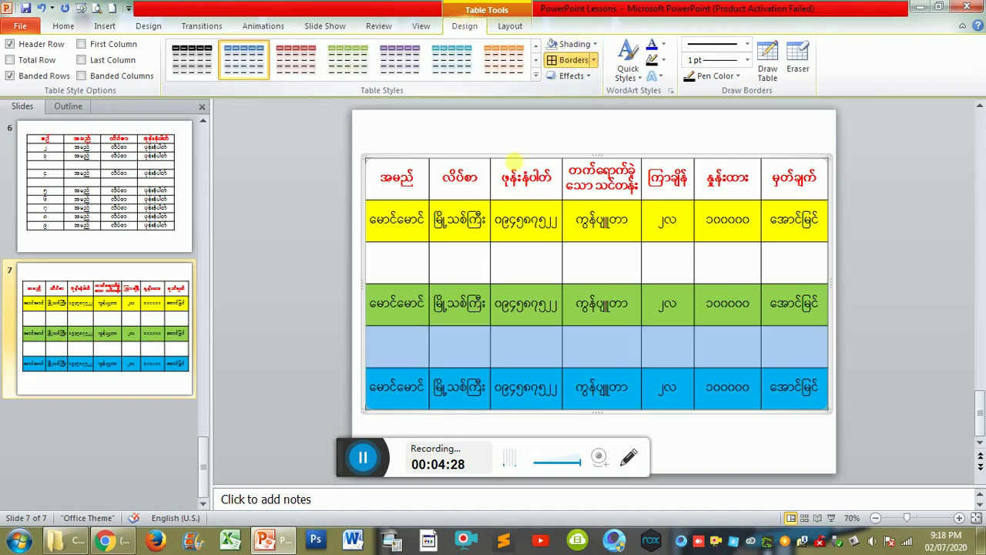
pyautogui.click(621, 361)
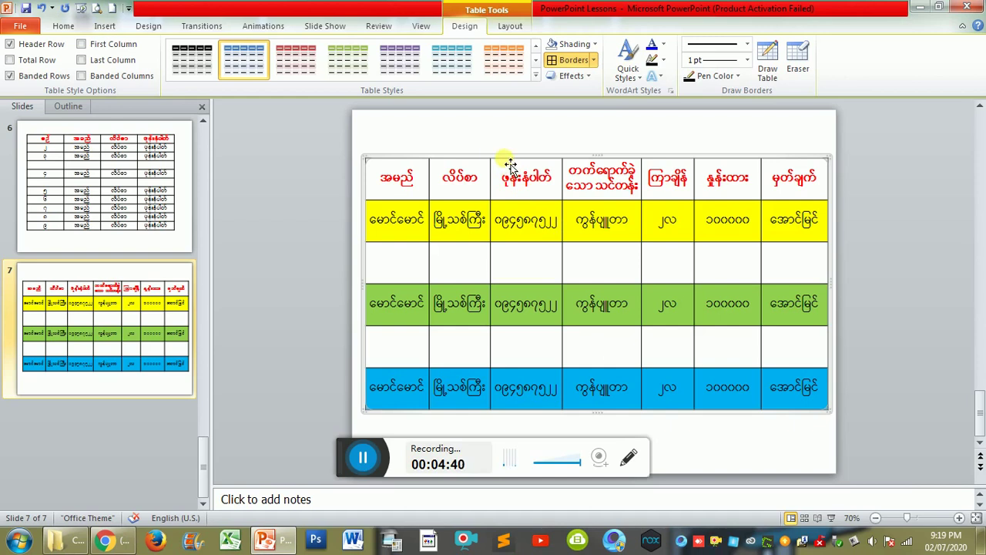
pyautogui.click(510, 27)
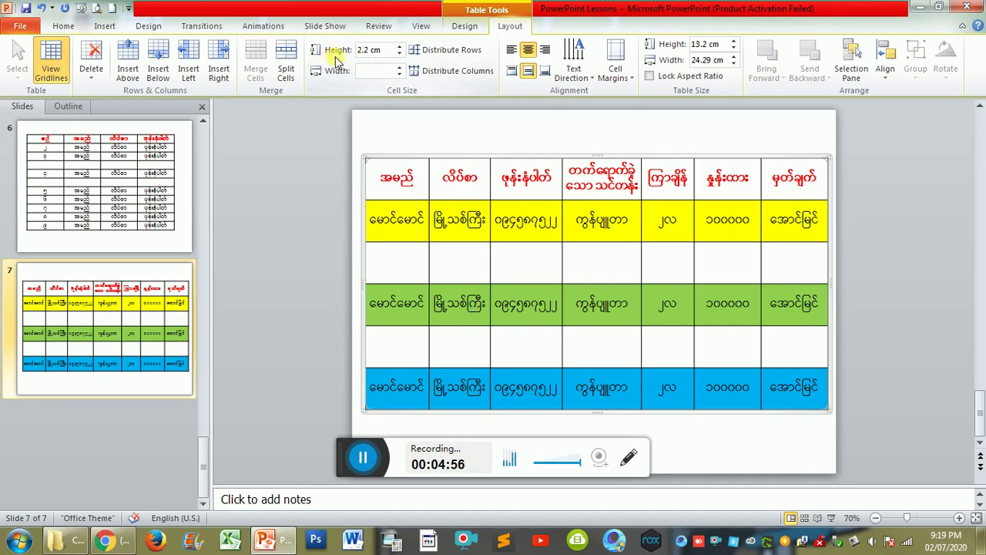
# - Nudge the row height up six increments and back down six
pyautogui.click(400, 46)
pyautogui.click(400, 46)
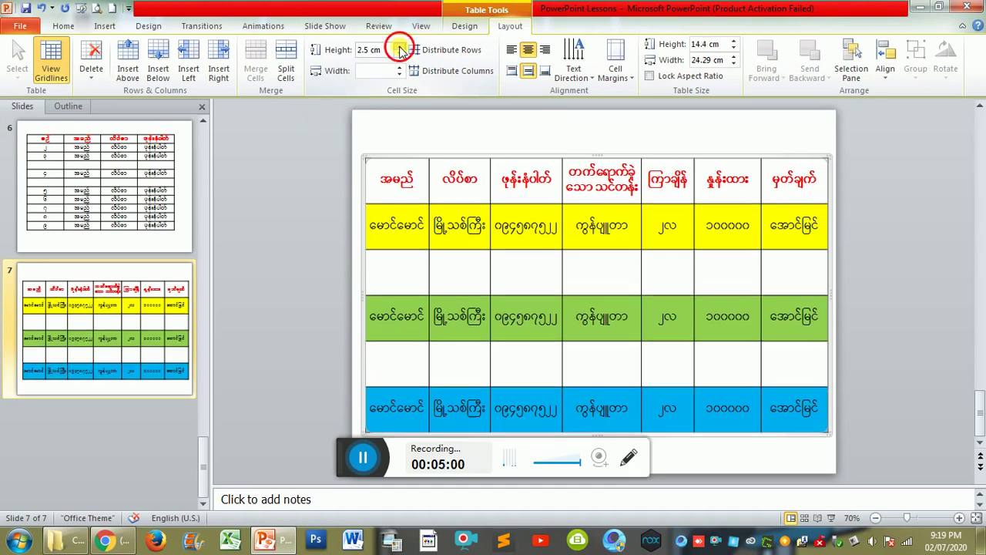
pyautogui.click(400, 46)
pyautogui.click(400, 46)
pyautogui.click(399, 46)
pyautogui.click(400, 46)
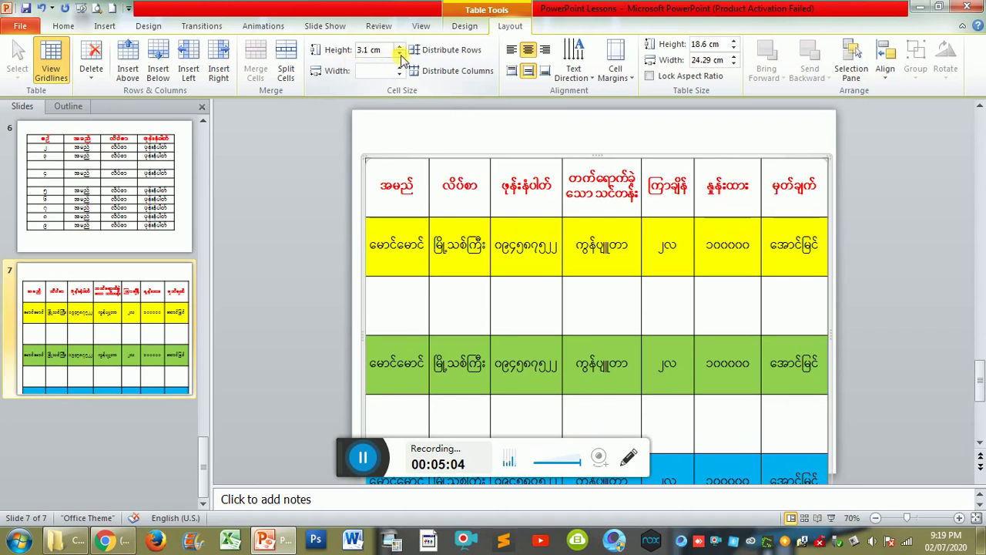
pyautogui.click(400, 56)
pyautogui.click(400, 55)
pyautogui.click(400, 55)
pyautogui.click(400, 56)
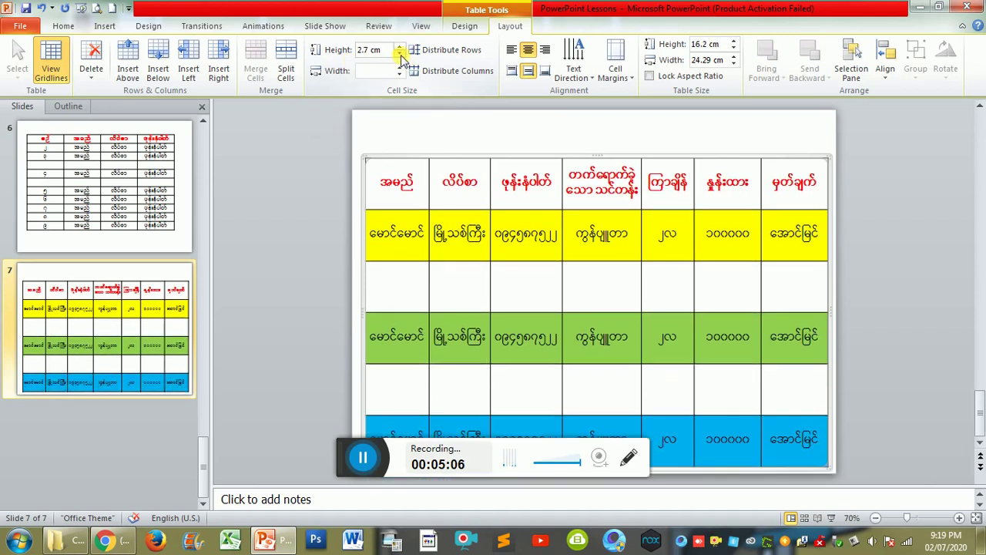
pyautogui.click(399, 56)
pyautogui.click(400, 56)
pyautogui.click(400, 56)
pyautogui.click(400, 56)
pyautogui.click(400, 56)
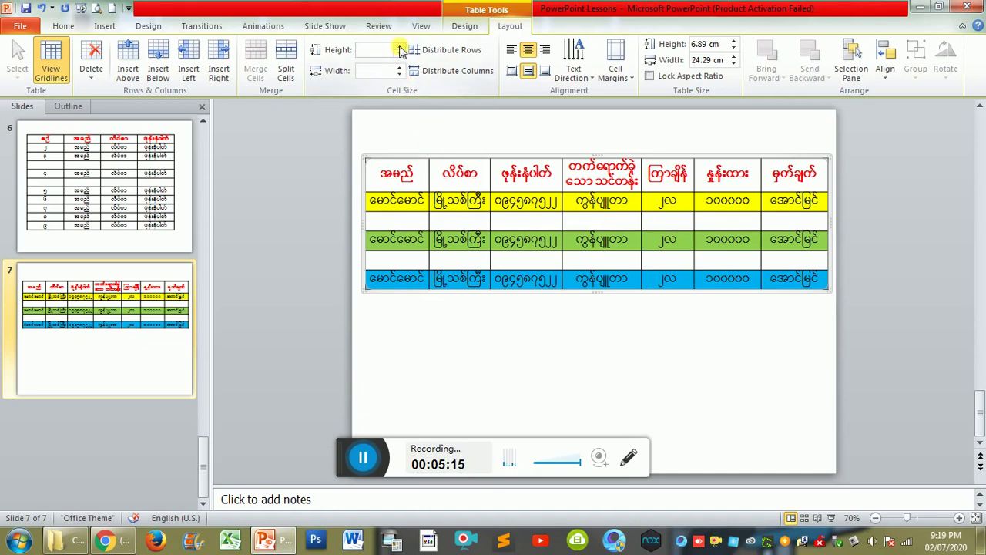
# - Select the whole table, try stretching it and narrowing columns, then undo those changes
pyautogui.click(420, 293)
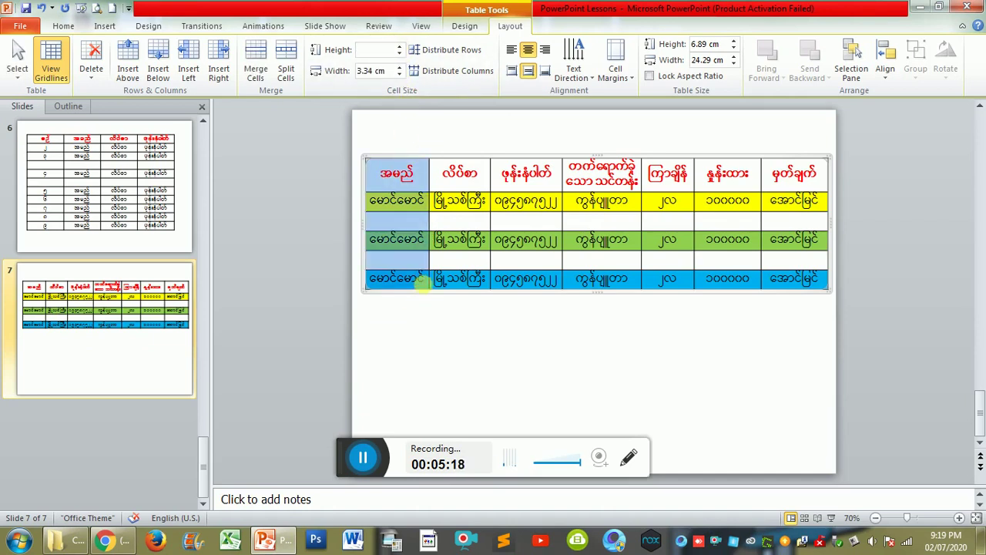
pyautogui.click(437, 202)
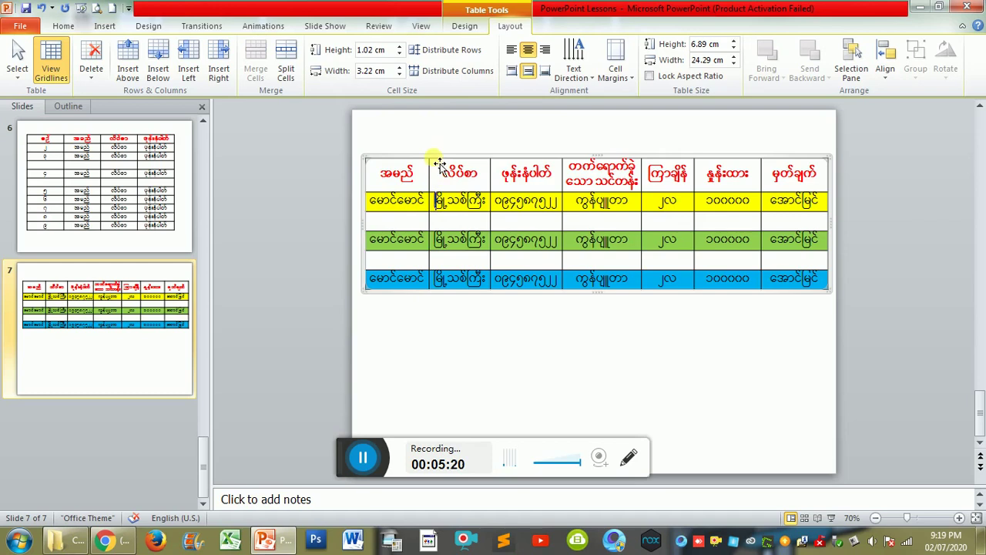
pyautogui.click(439, 165)
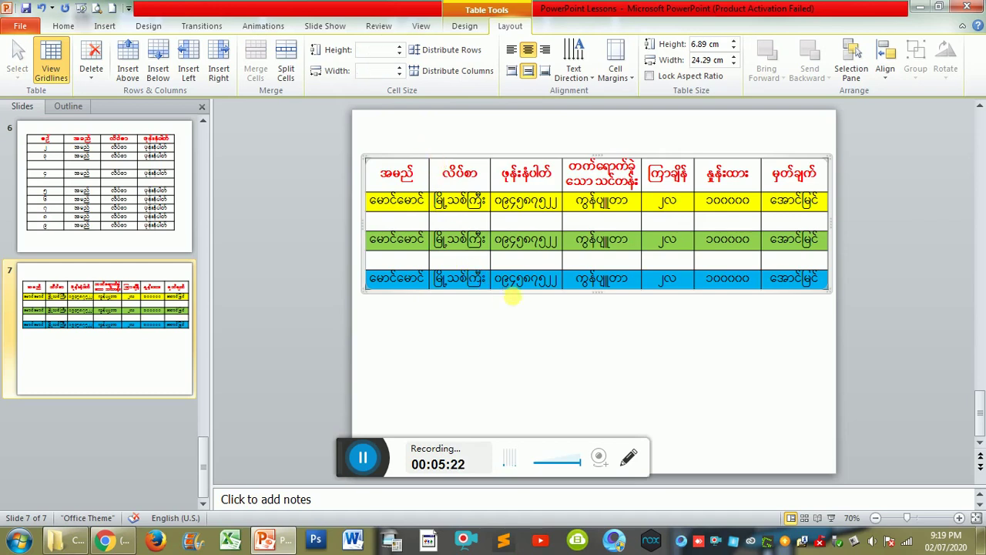
pyautogui.moveTo(598, 299); pyautogui.dragTo(598, 327)
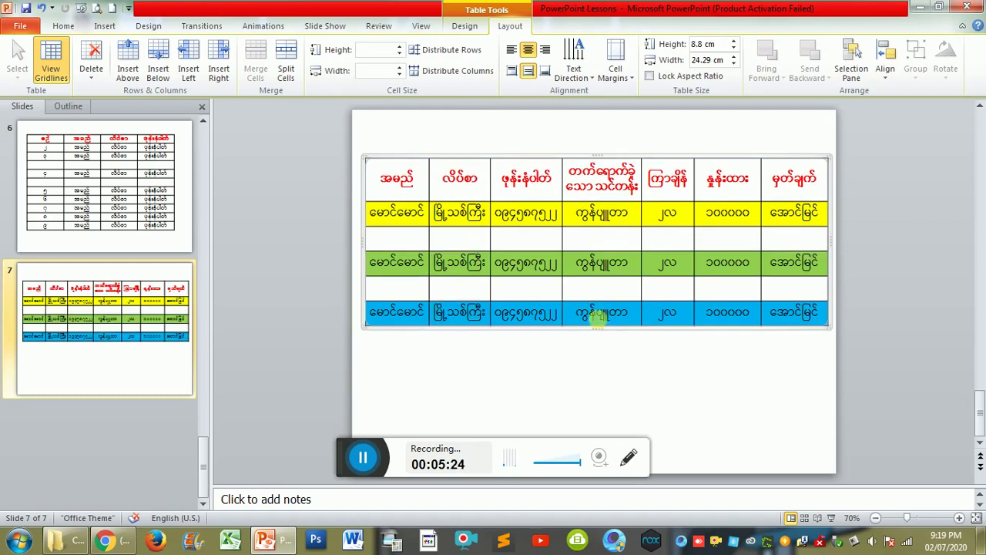
pyautogui.hotkey('ctrl', 'z')
pyautogui.click(401, 51)
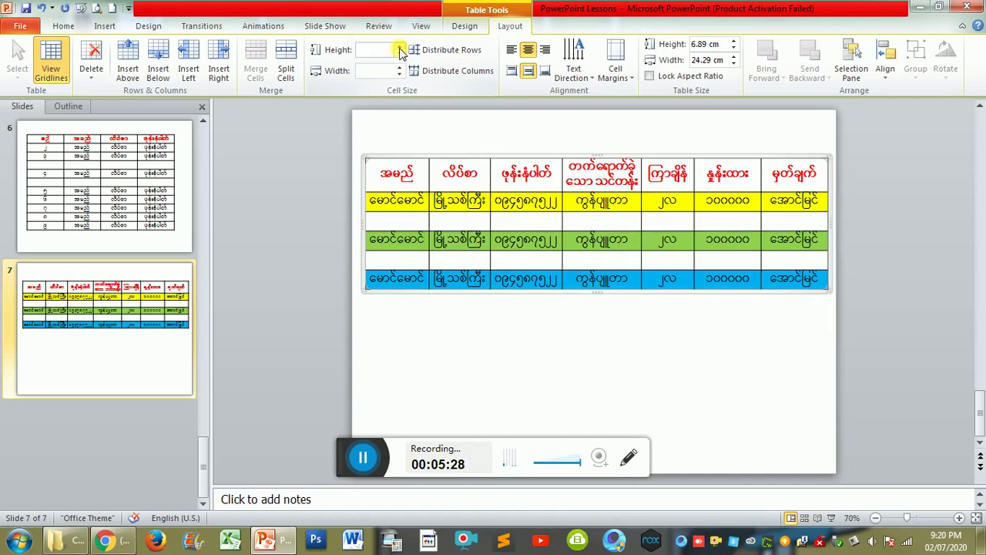
pyautogui.click(400, 73)
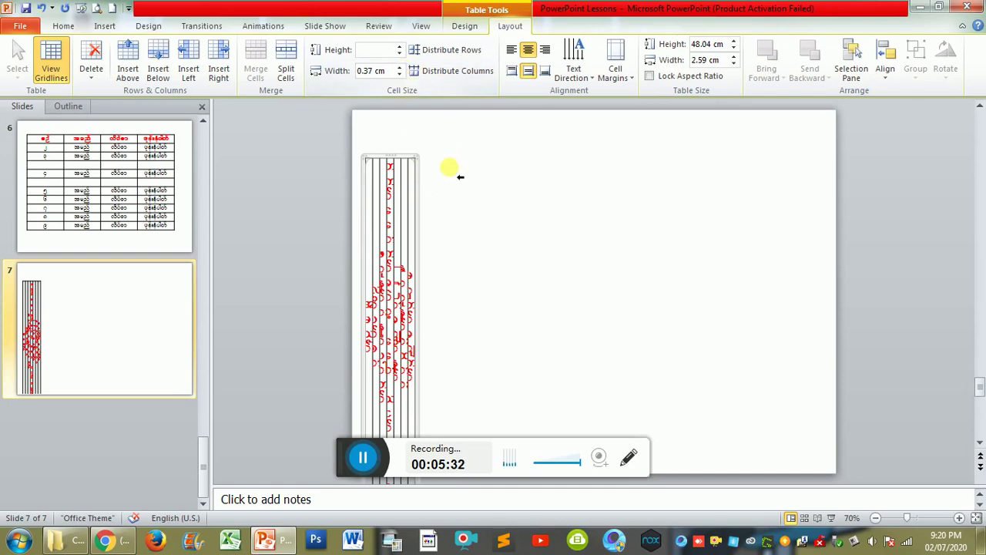
pyautogui.hotkey('ctrl', 'z')
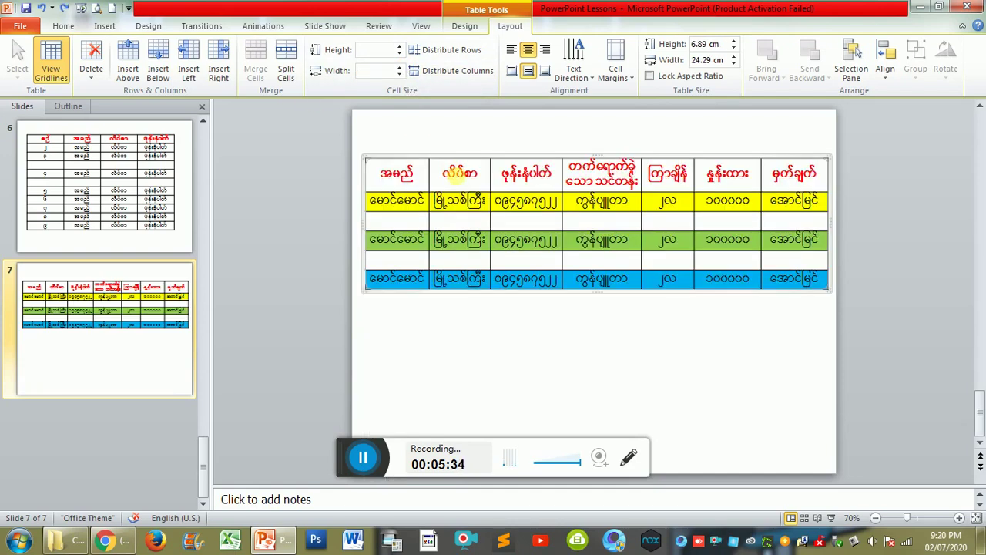
pyautogui.hotkey('ctrl', 'z')
pyautogui.hotkey('ctrl', 'y')
# - Raise the table row height to 2.4 cm, then lower it to 2.3 cm
pyautogui.click(42, 8)
pyautogui.click(43, 8)
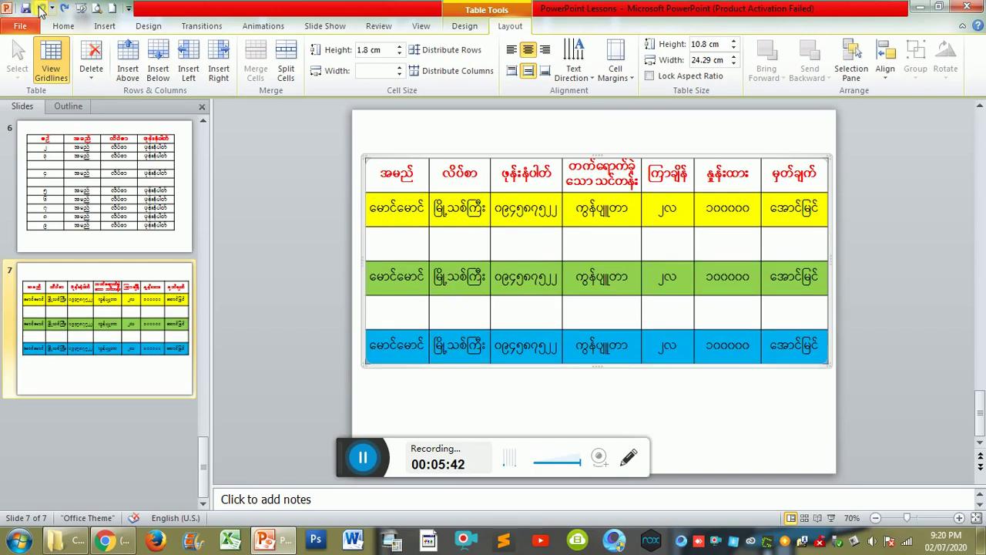
pyautogui.click(401, 47)
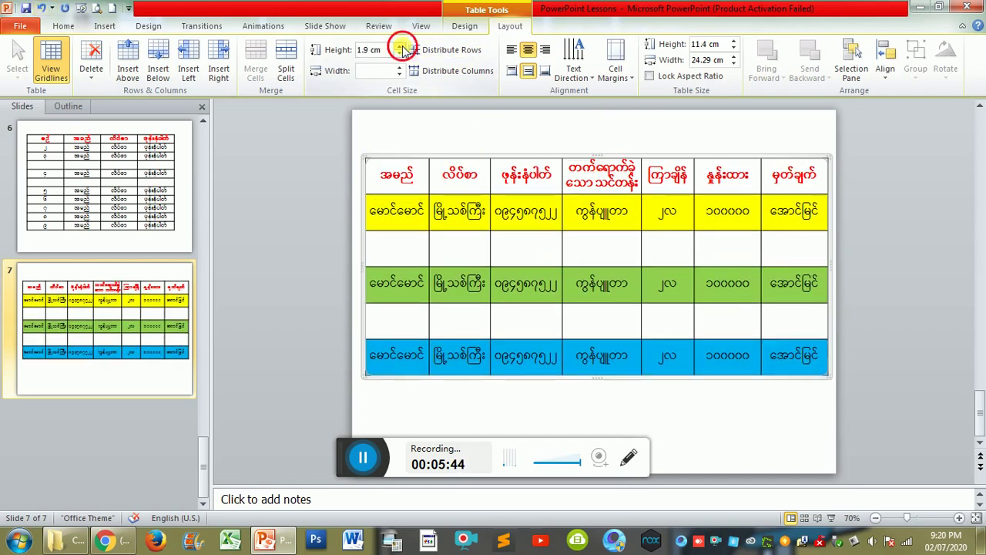
pyautogui.click(401, 46)
pyautogui.click(400, 46)
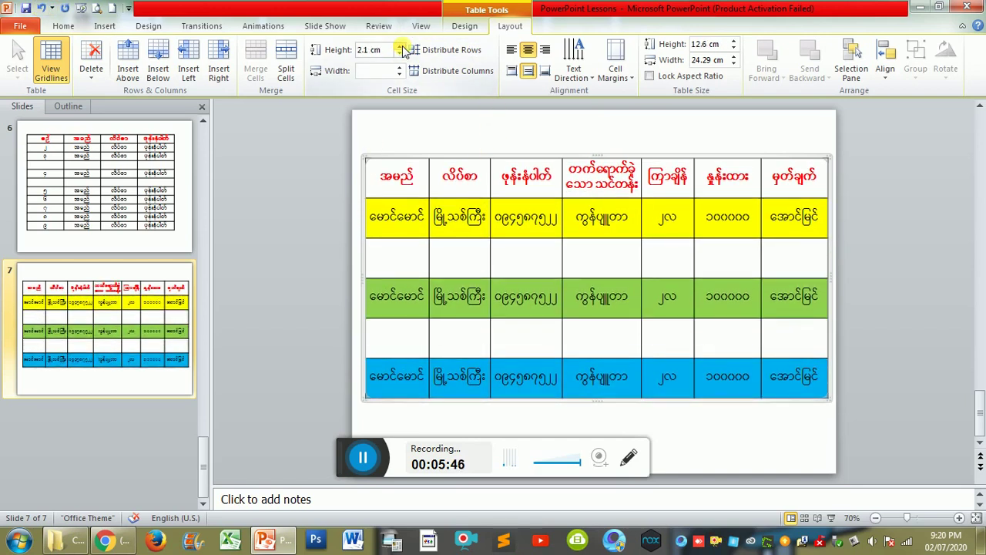
pyautogui.click(400, 46)
pyautogui.click(400, 46)
pyautogui.click(400, 47)
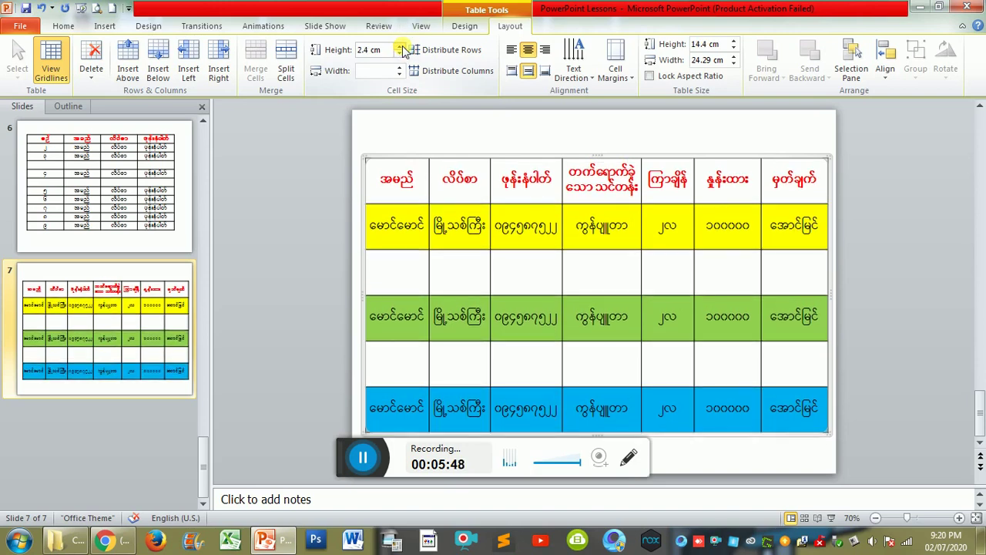
pyautogui.click(400, 54)
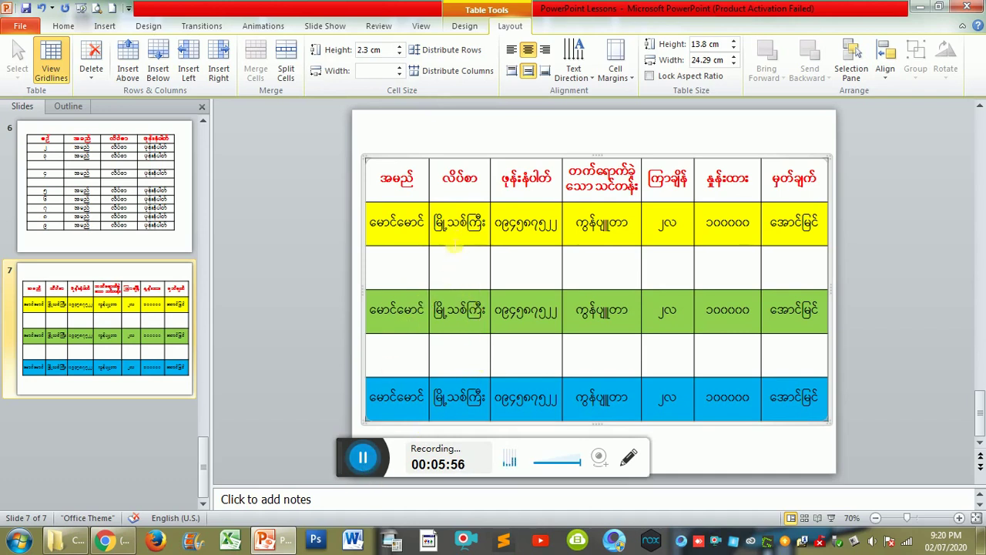
# - Drag row borders to heighten the header row and thin the white row under the yellow row
pyautogui.moveTo(460, 258); pyautogui.dragTo(465, 272)
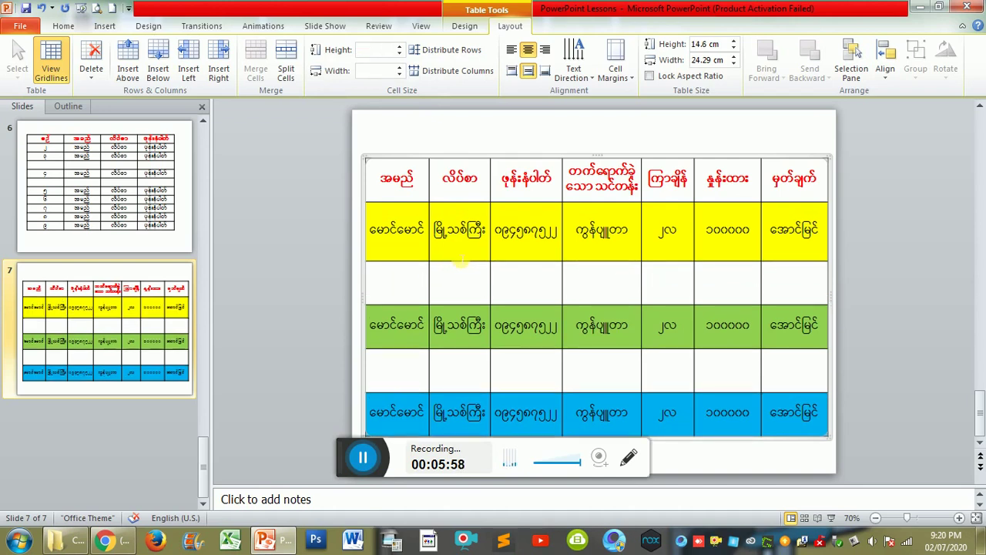
pyautogui.moveTo(459, 305); pyautogui.dragTo(462, 279)
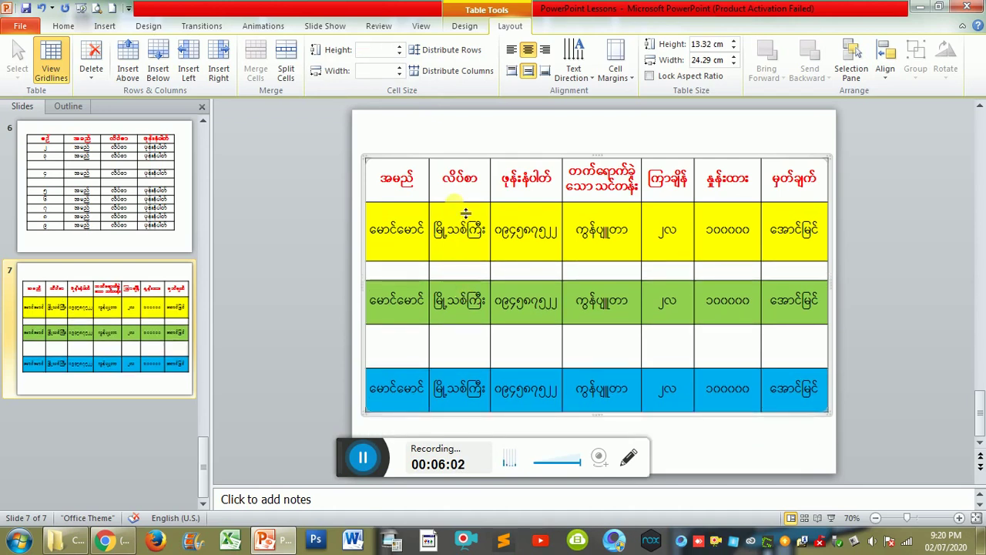
pyautogui.moveTo(466, 213); pyautogui.dragTo(469, 246)
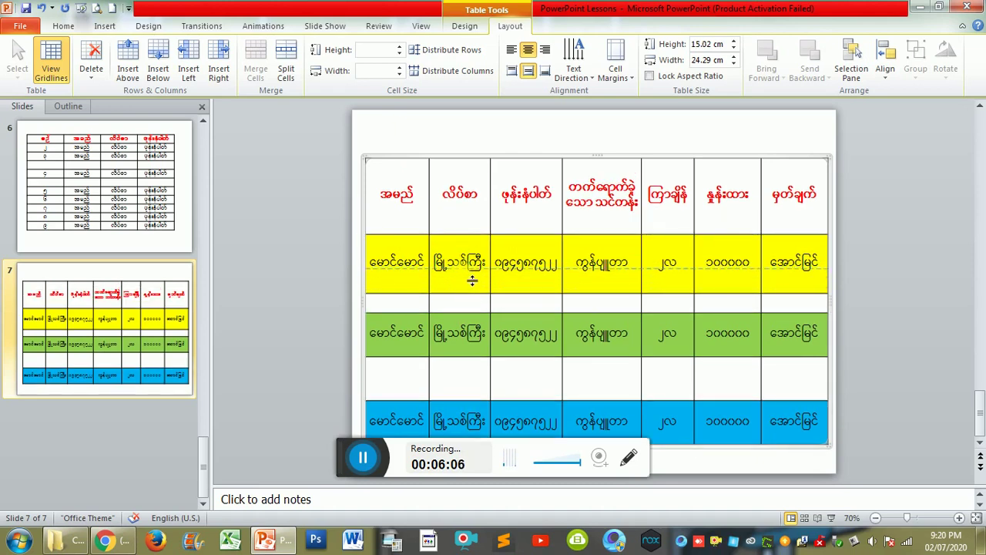
pyautogui.moveTo(472, 300); pyautogui.dragTo(472, 275)
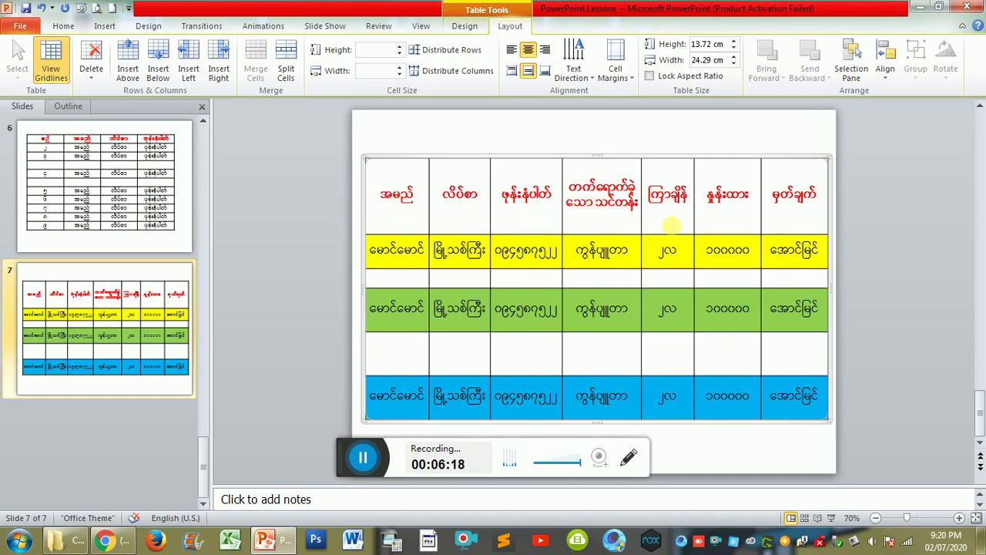
pyautogui.moveTo(592, 214); pyautogui.dragTo(683, 202)
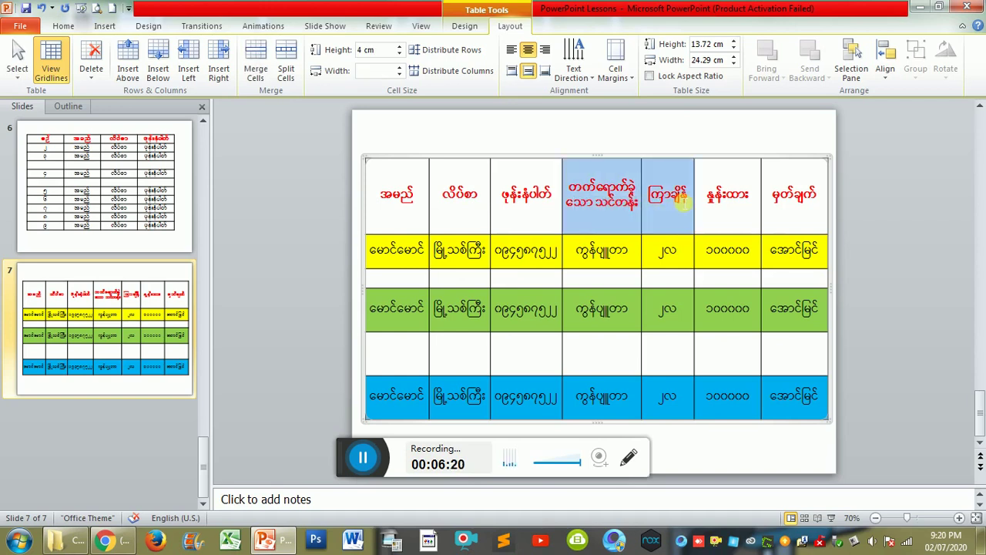
# - Apply Rotate all text 270° to the fourth and fifth header cells so their labels run vertically
pyautogui.click(589, 83)
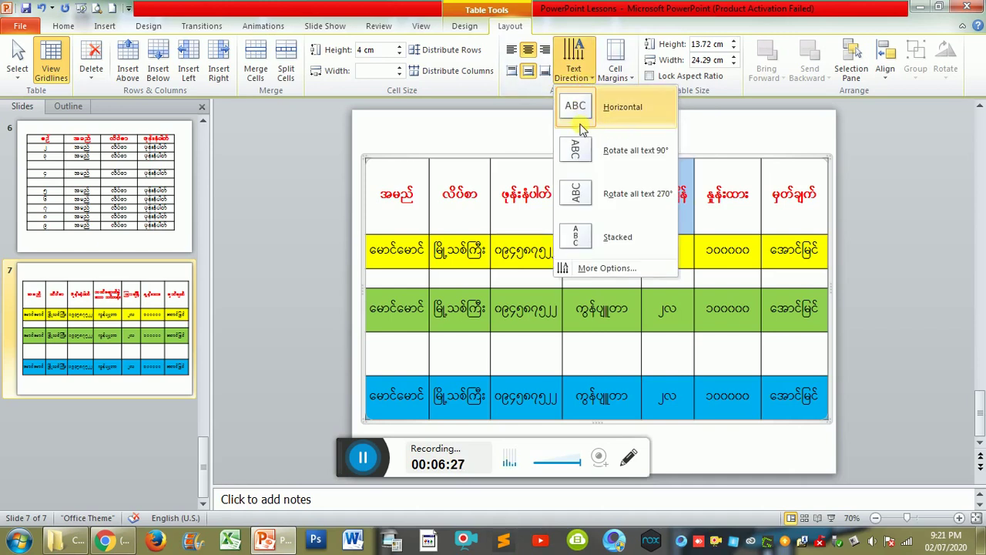
pyautogui.click(576, 195)
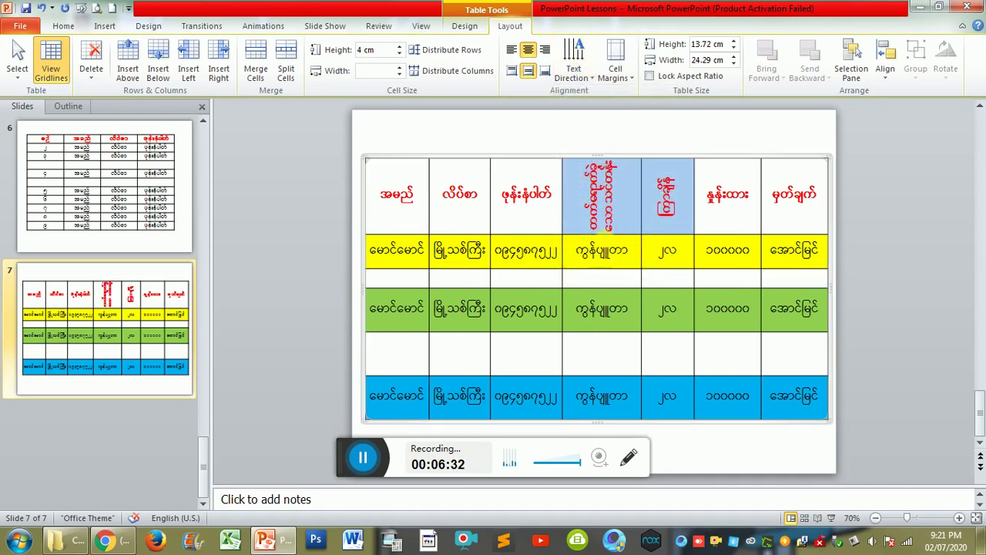
pyautogui.click(663, 256)
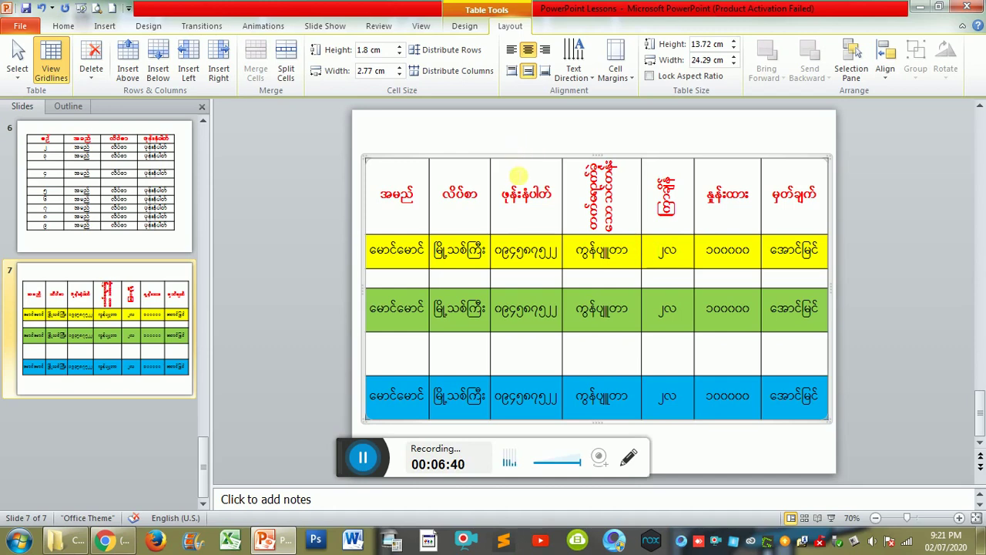
# - Merge the first two header cells and delete the second label, keeping only 'အမည်'
pyautogui.click(399, 217)
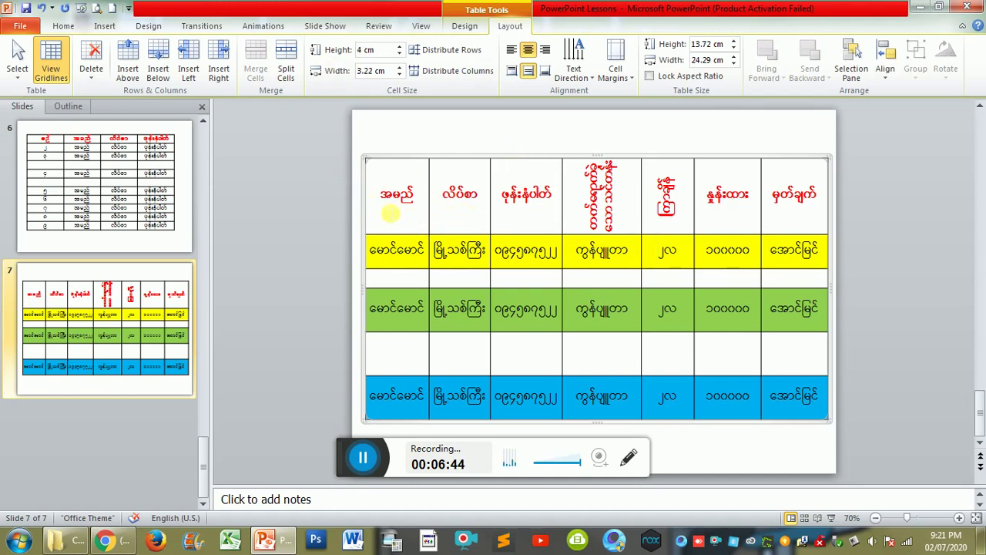
pyautogui.moveTo(388, 195); pyautogui.dragTo(453, 199)
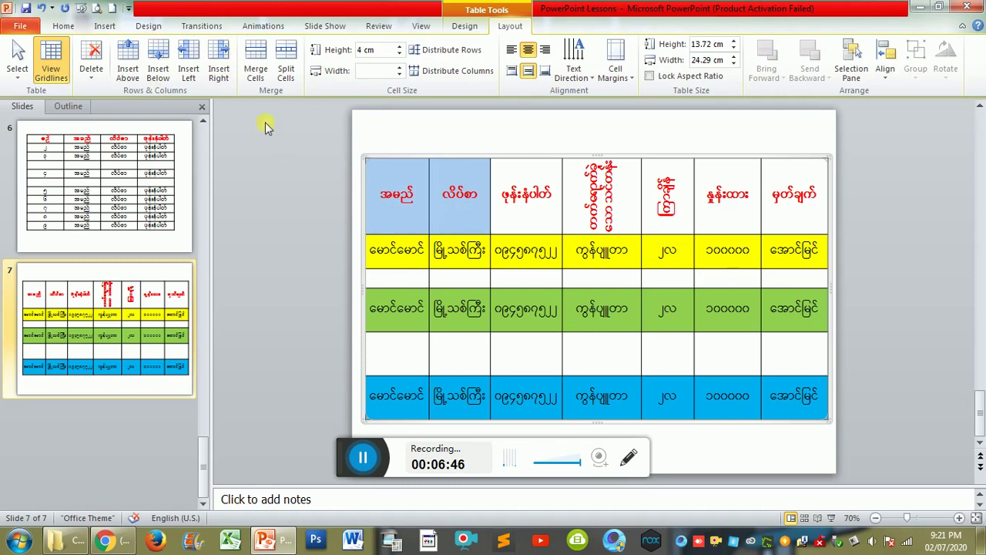
pyautogui.click(255, 77)
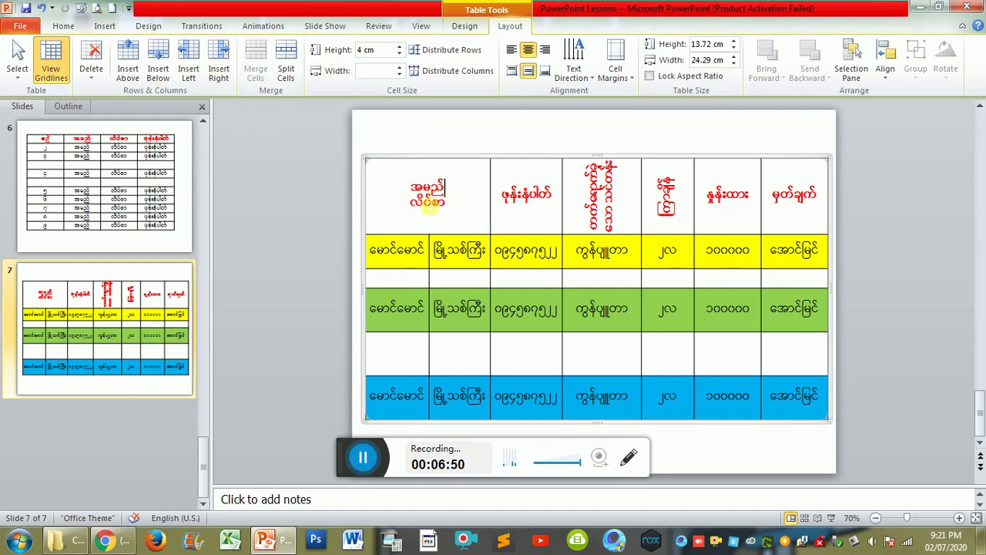
pyautogui.moveTo(408, 204); pyautogui.dragTo(472, 208)
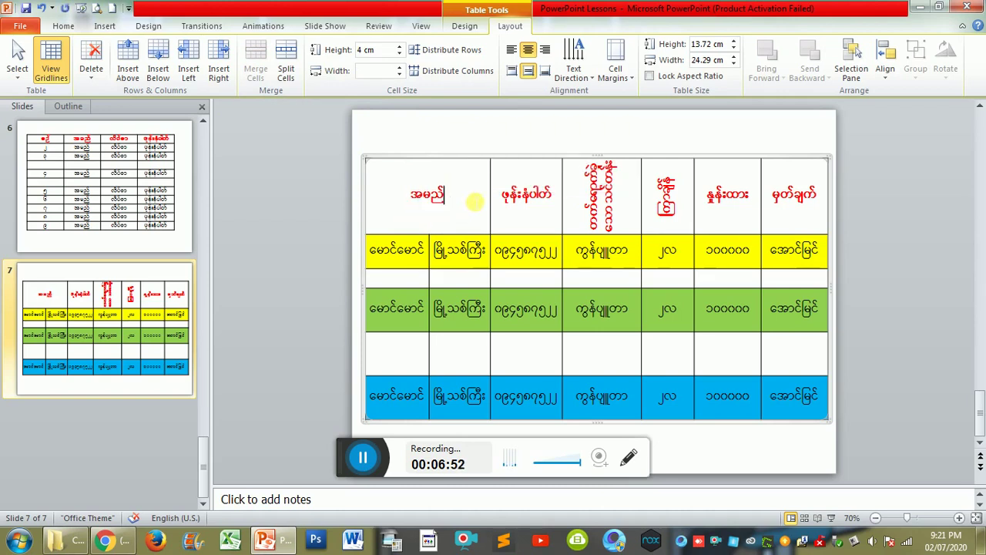
pyautogui.press('BackSpace')
pyautogui.press('BackSpace')
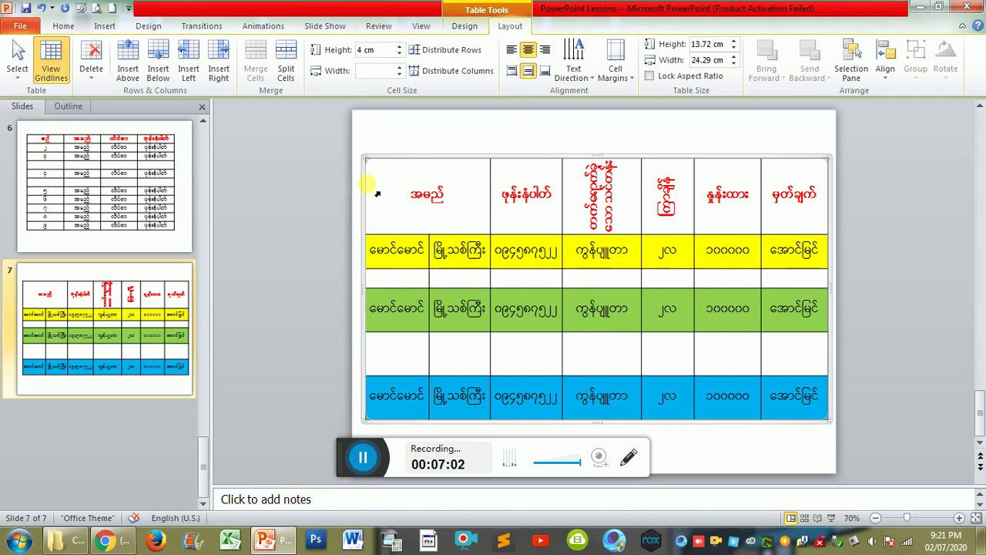
pyautogui.moveTo(381, 189); pyautogui.dragTo(481, 204)
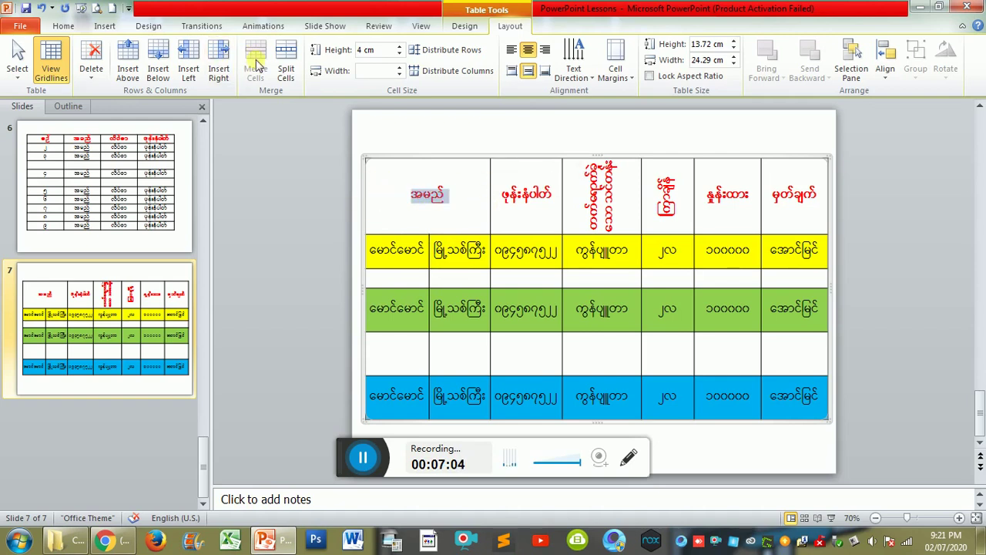
pyautogui.click(285, 61)
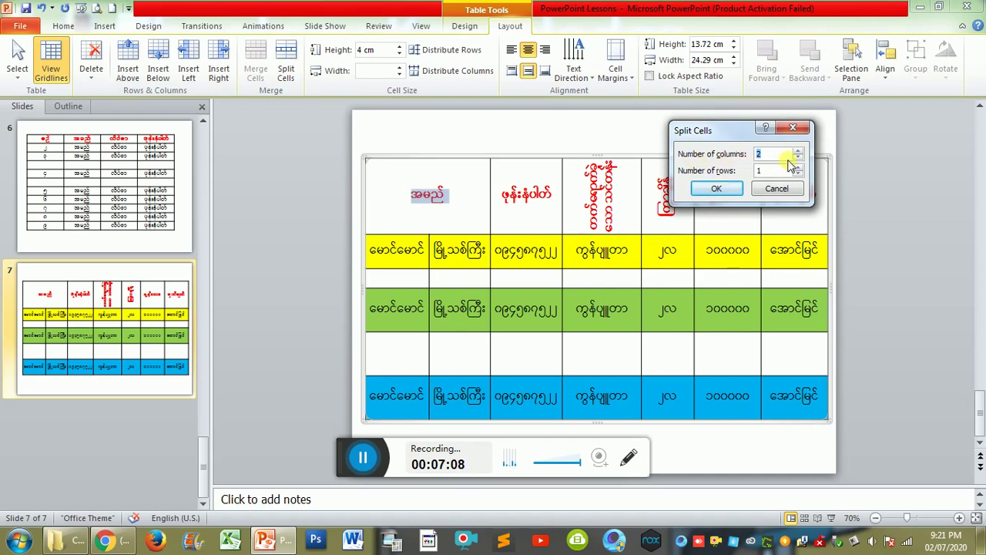
pyautogui.click(706, 187)
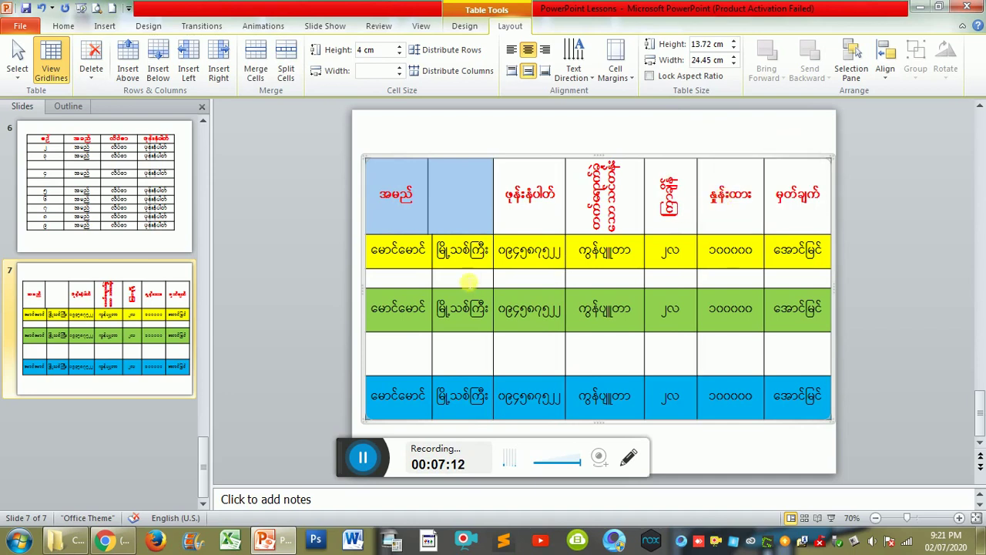
pyautogui.click(446, 282)
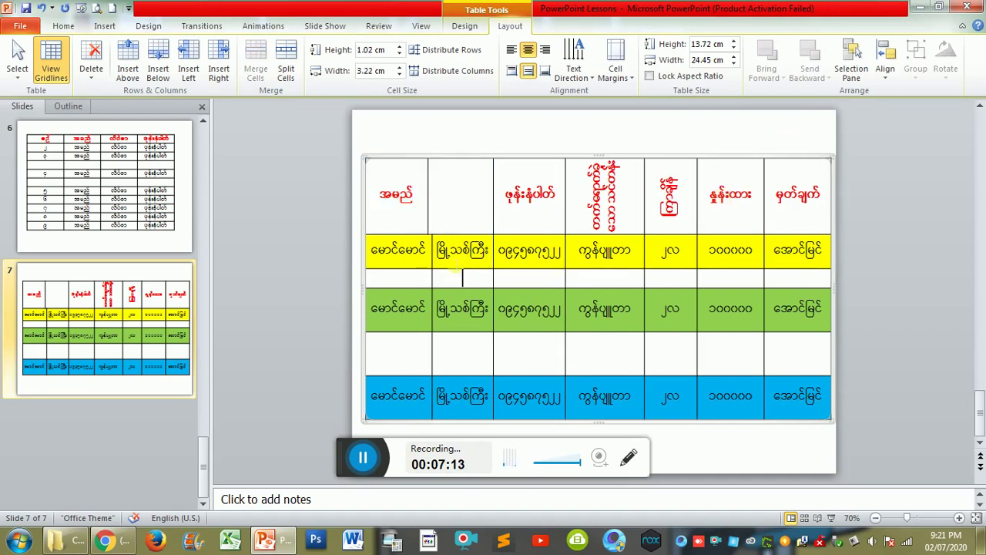
pyautogui.click(434, 230)
pyautogui.moveTo(436, 231); pyautogui.dragTo(447, 219)
pyautogui.click(487, 315)
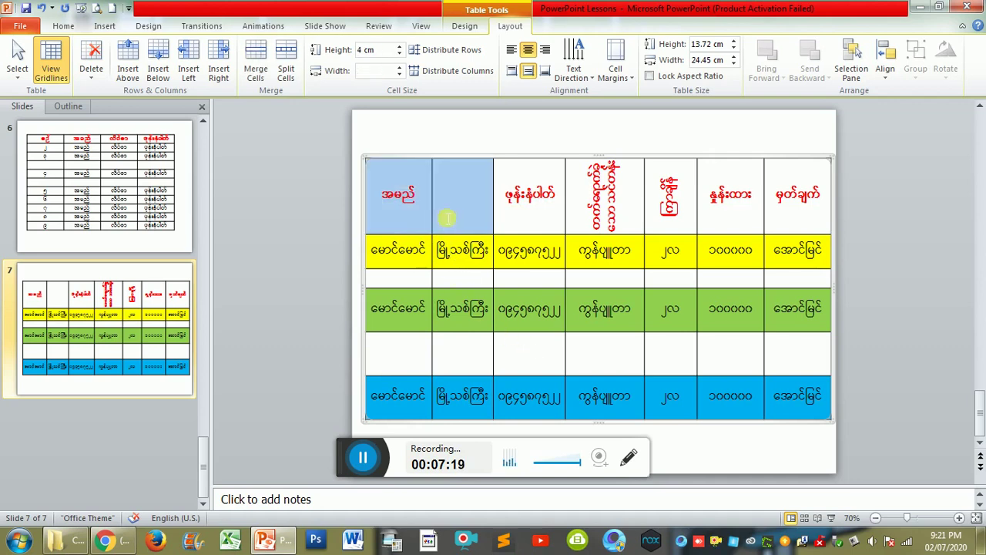
pyautogui.click(255, 64)
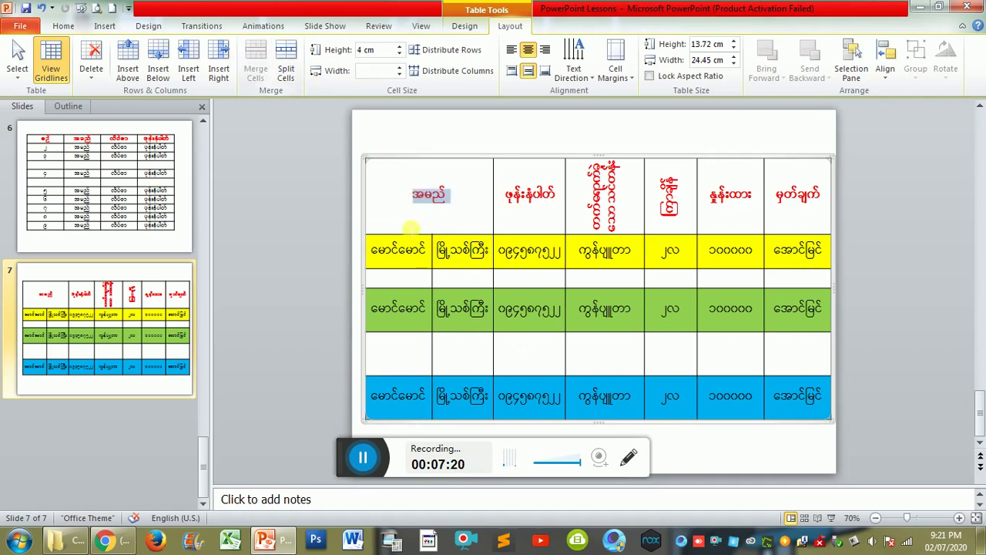
# - Draw a vertical border through the merged first header cell, leaving 'အမည်' in the left cell
pyautogui.click(466, 26)
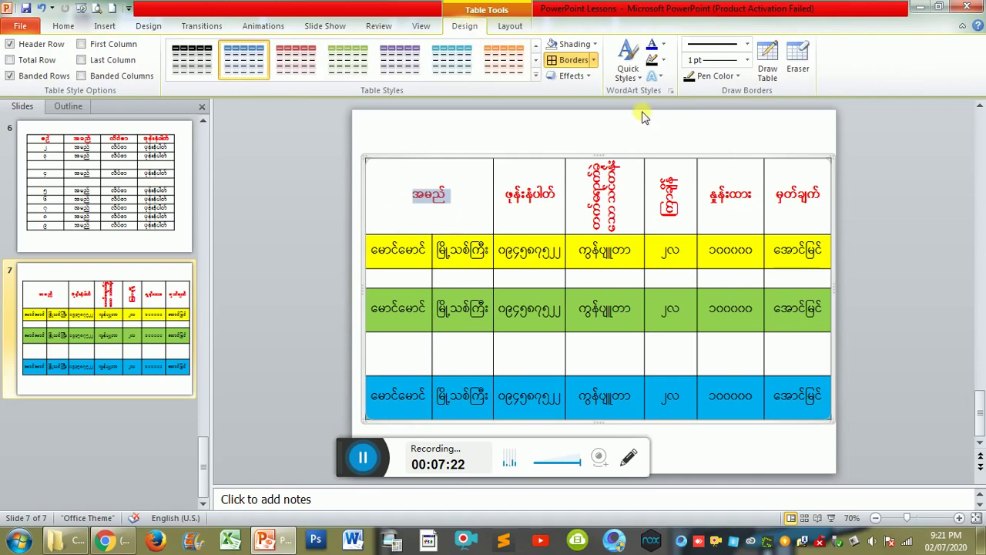
pyautogui.click(769, 58)
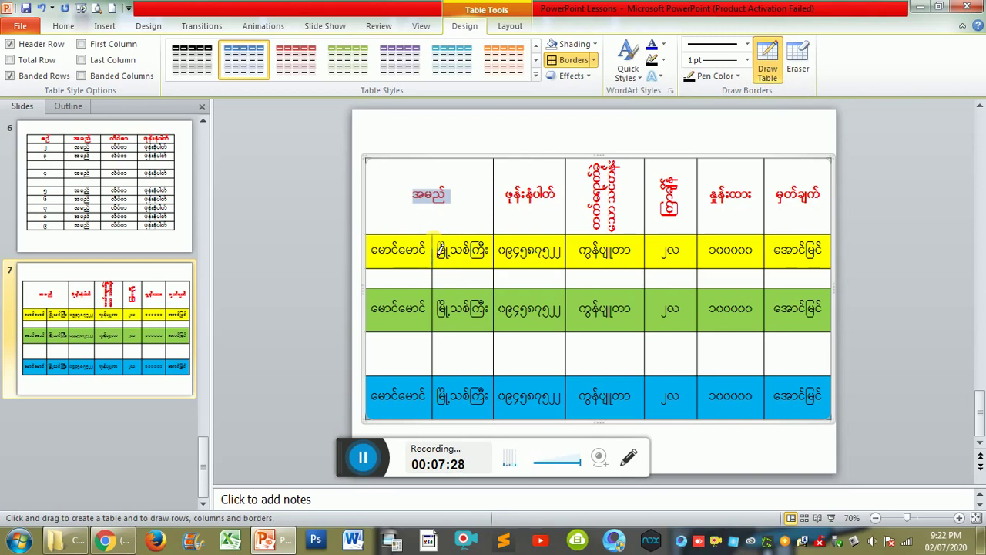
pyautogui.moveTo(435, 248); pyautogui.dragTo(435, 162)
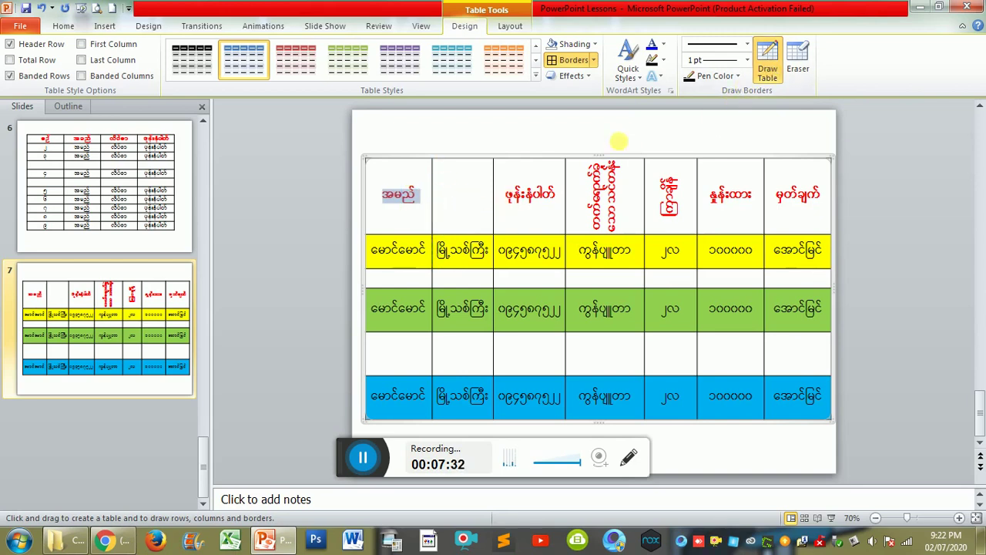
pyautogui.click(768, 62)
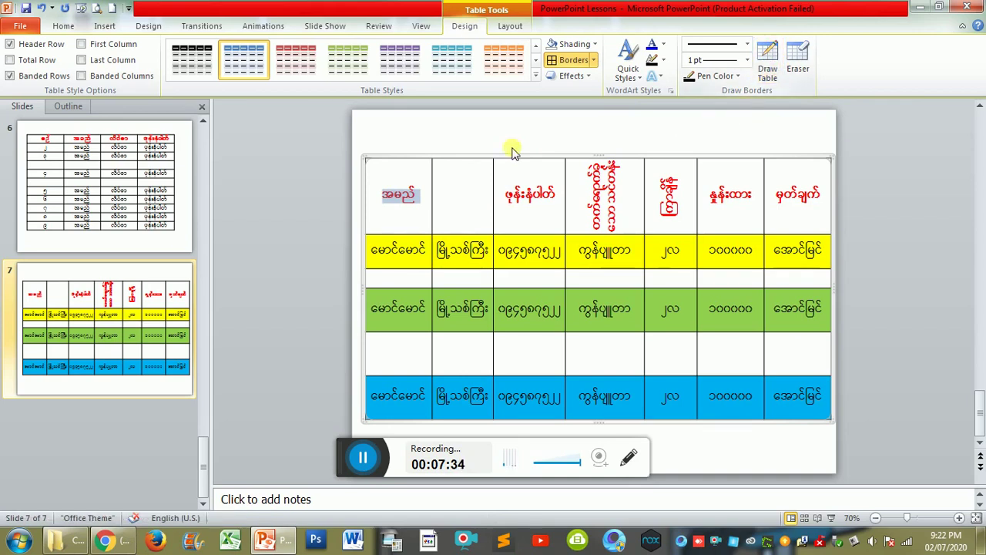